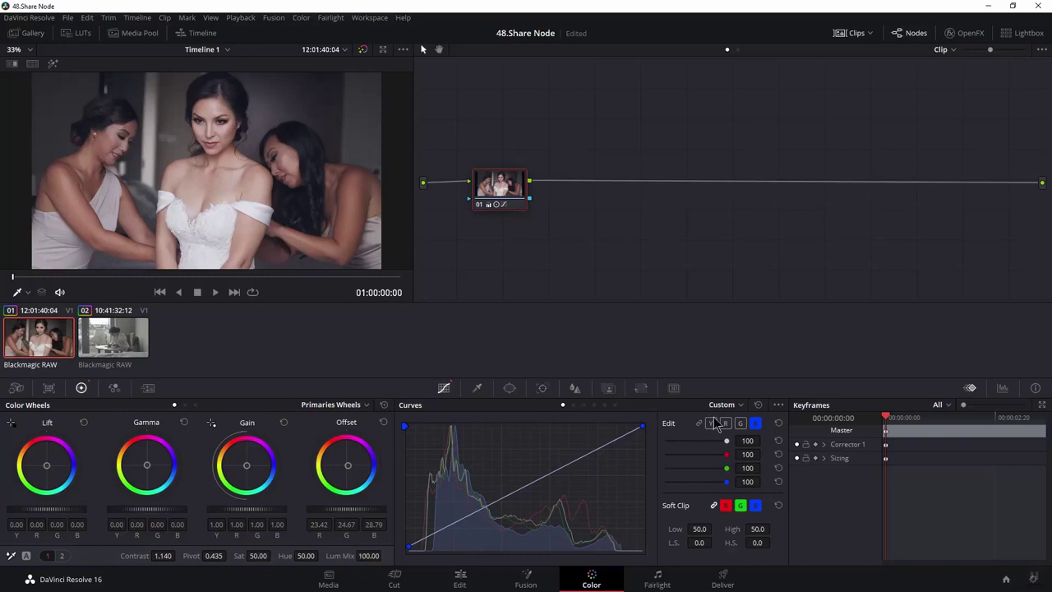
Gang the Y/R/G/B curves on the wedding clip and shift node 01 slightly right.
click(698, 422)
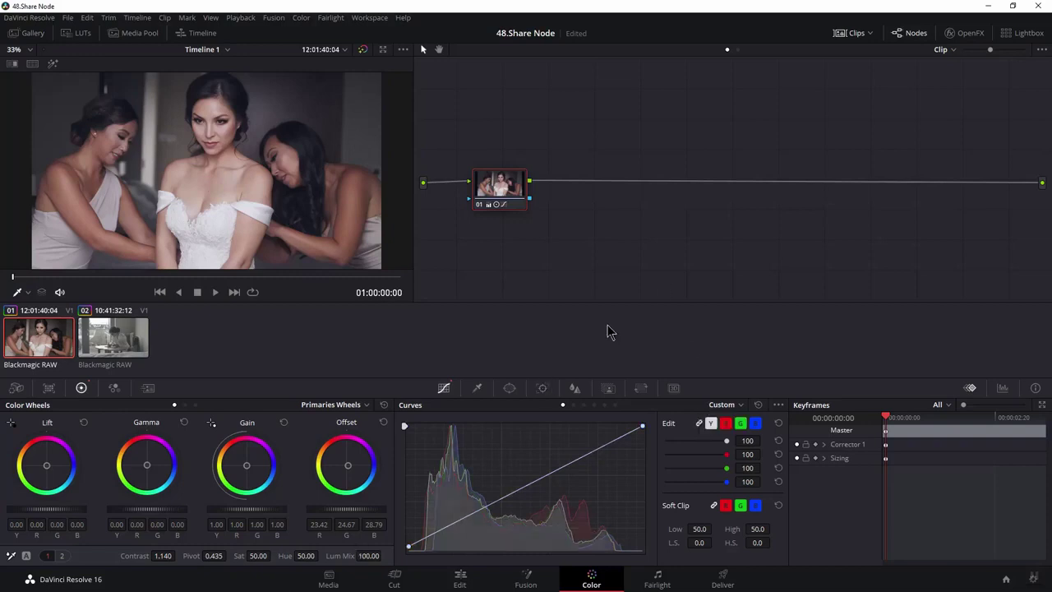
drag(505, 197, 536, 192)
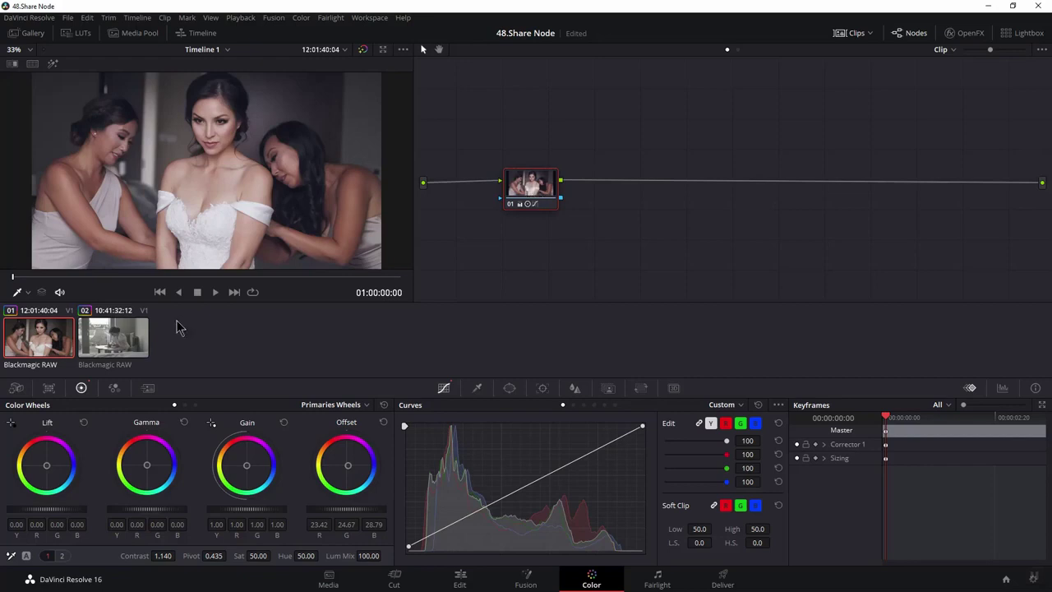
click(123, 346)
click(58, 350)
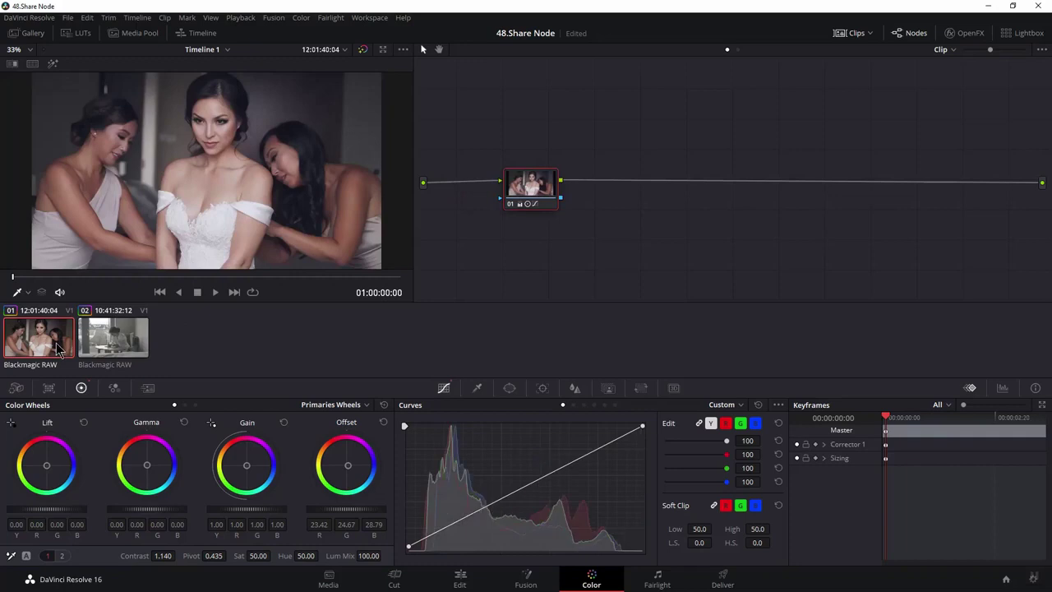
click(130, 343)
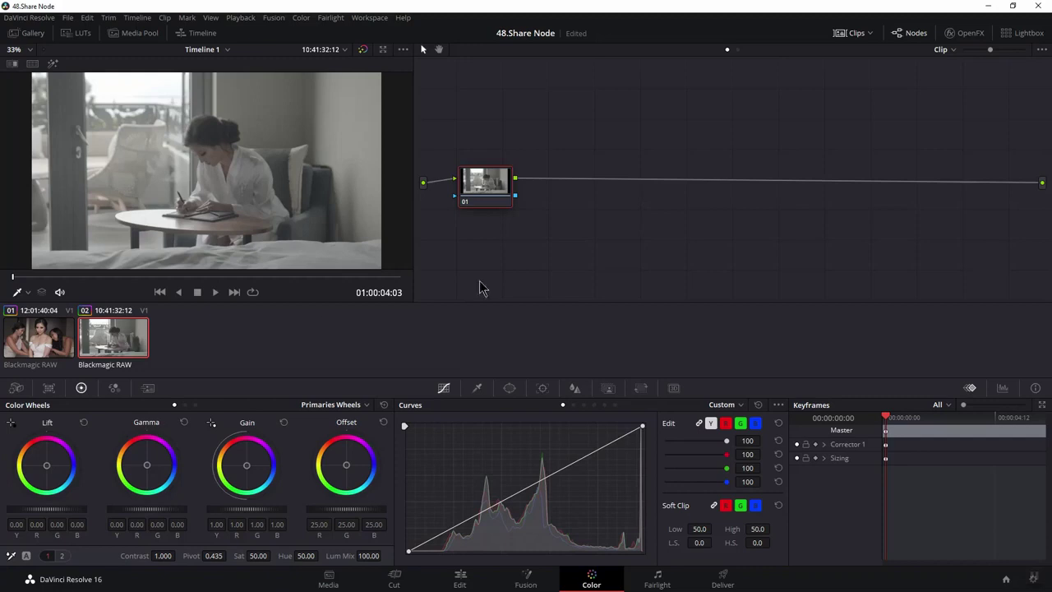
click(44, 337)
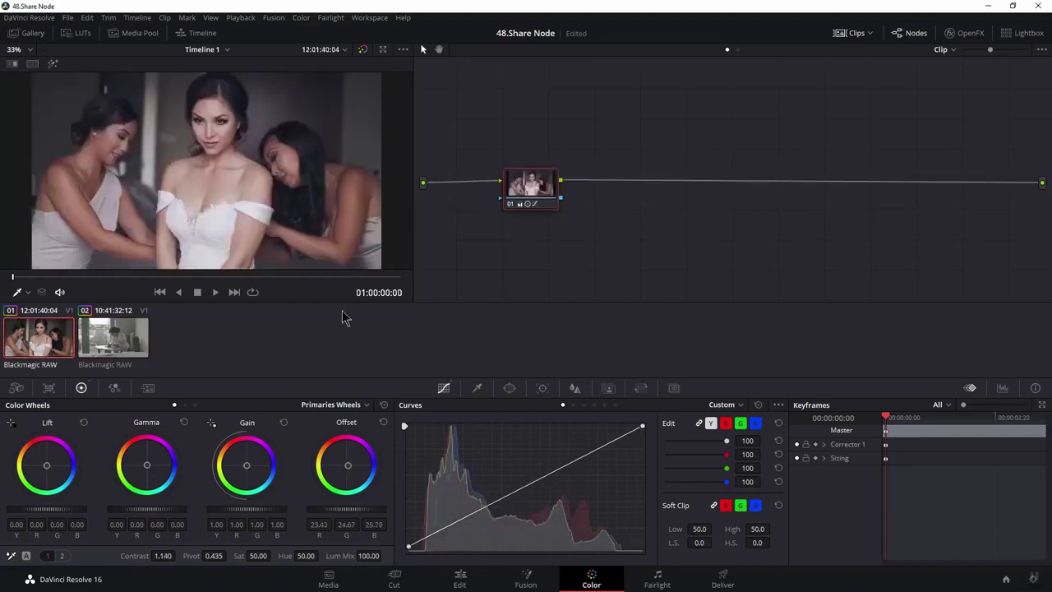
drag(534, 186, 517, 185)
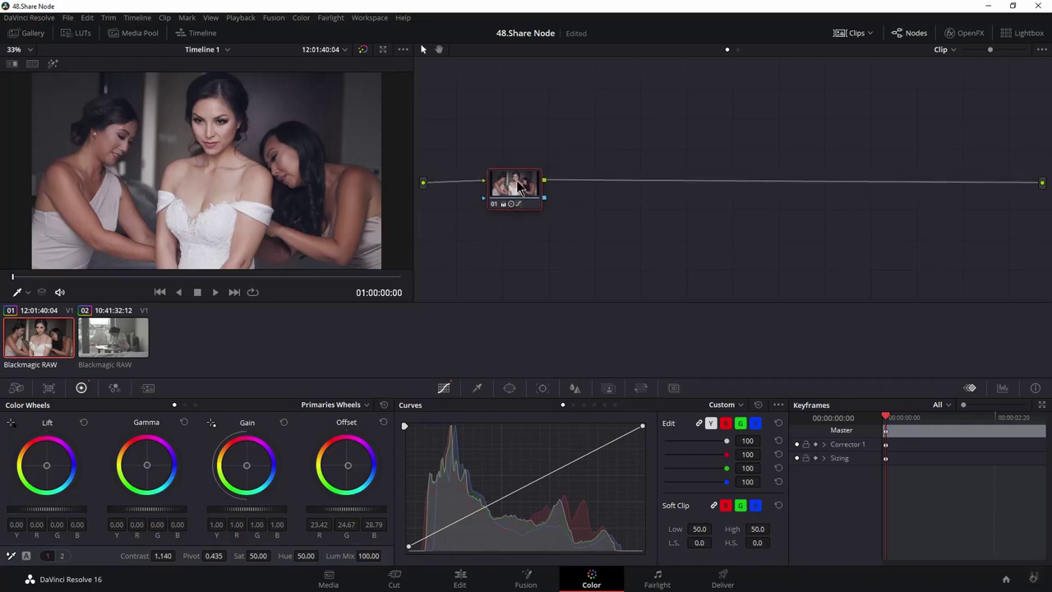
Add serial node 02 after node 01, place it to the right, and unlink the curve channels.
right_click(517, 189)
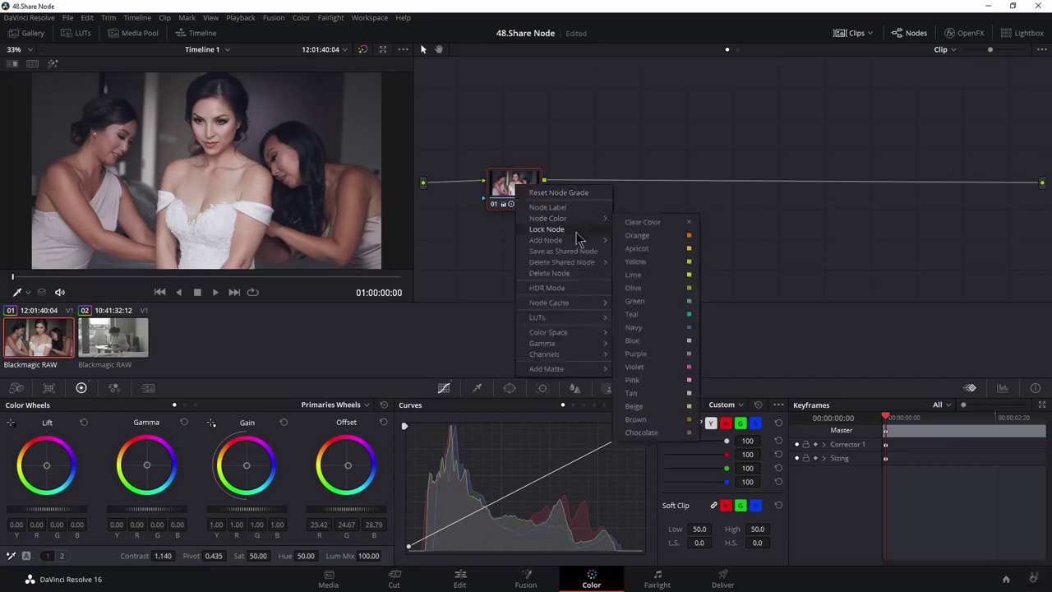
mouse_move(546, 240)
click(625, 243)
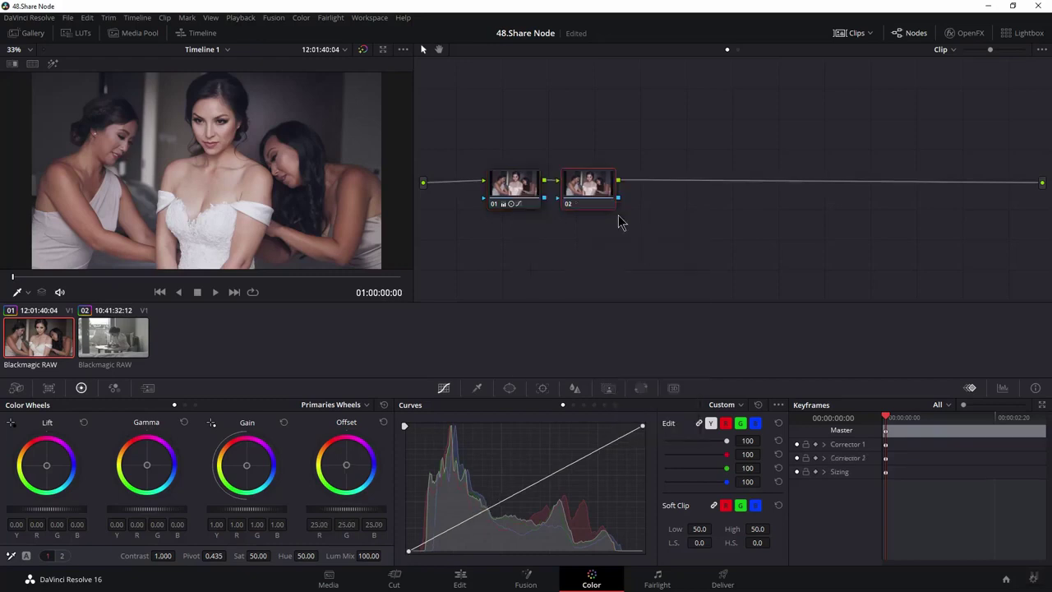
drag(593, 195, 631, 186)
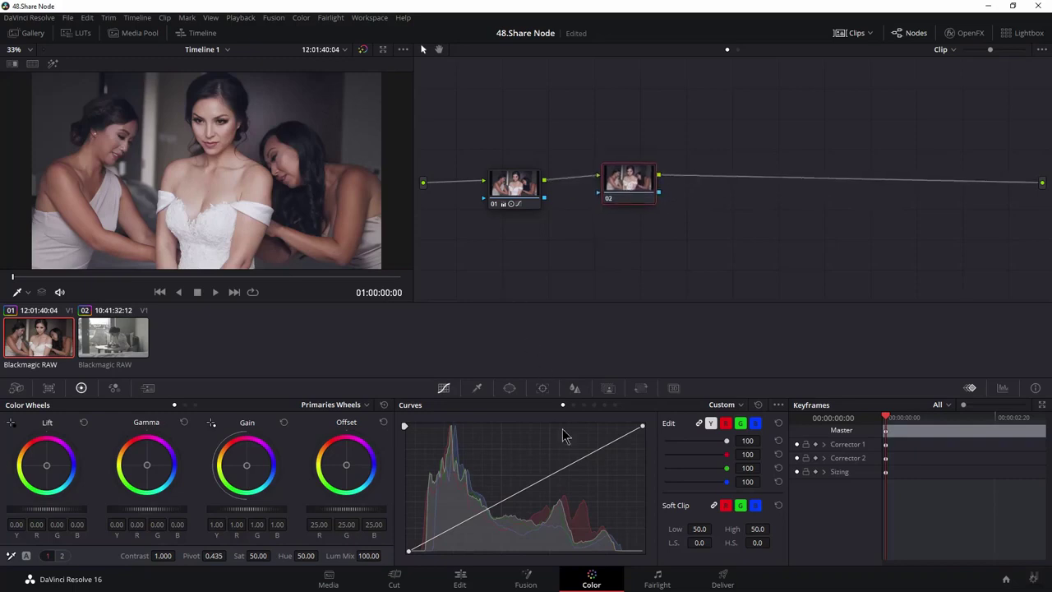
click(699, 423)
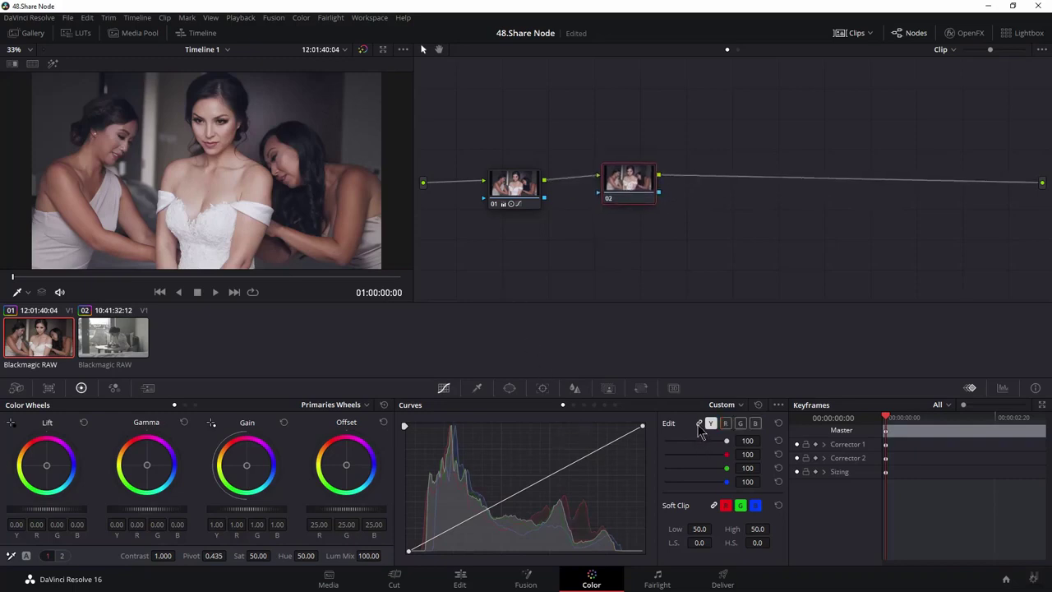
On node 02, pull down the blue curve's highlights and lift its shadows, then view the office clip.
click(756, 423)
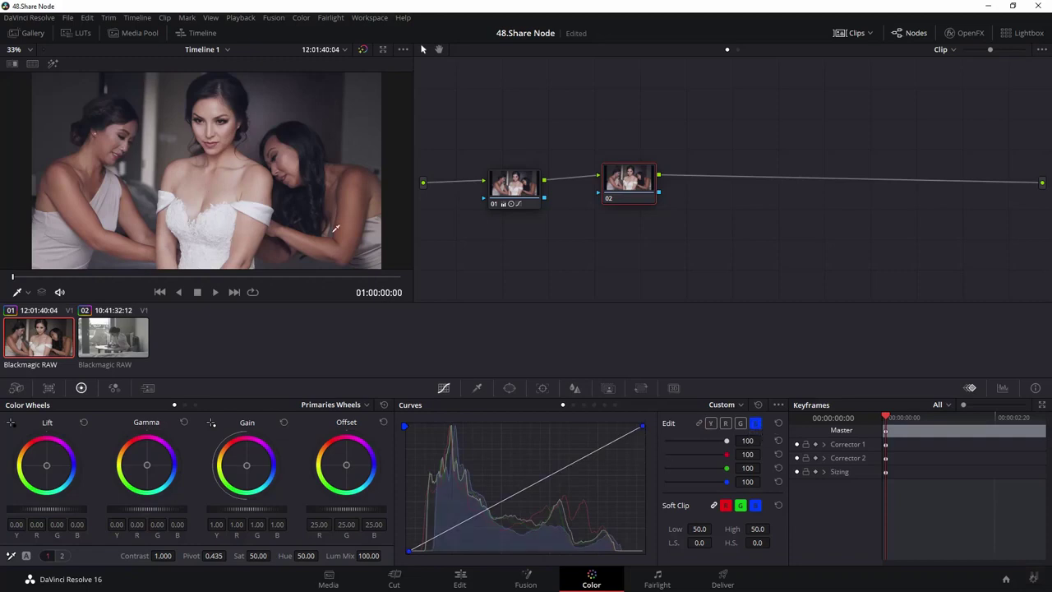
mouse_move(642, 427)
mouse_down()
mouse_move(647, 457)
mouse_move(645, 445)
mouse_up()
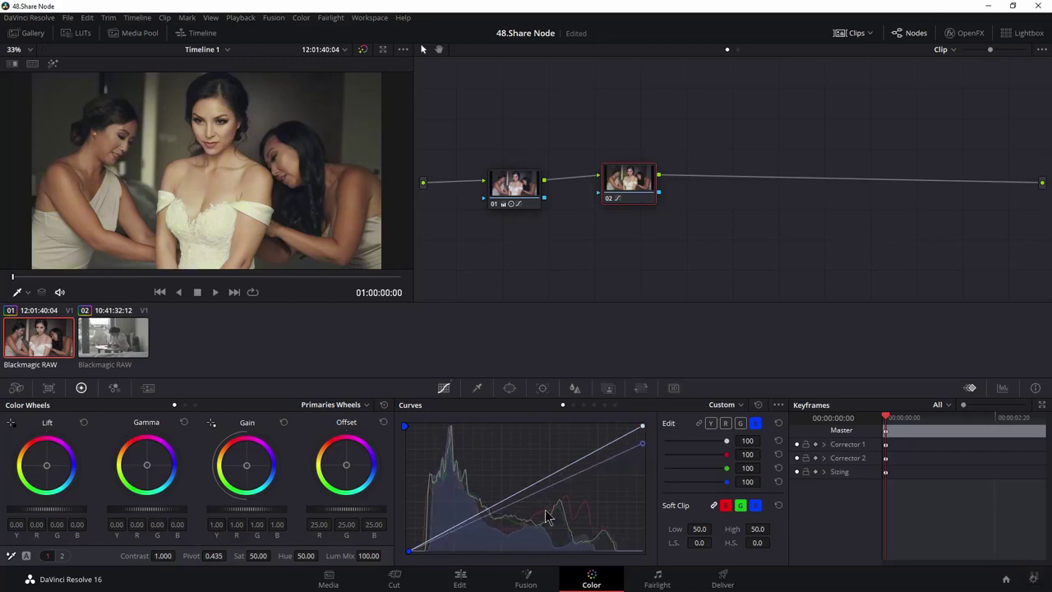
click(476, 521)
drag(409, 549, 401, 531)
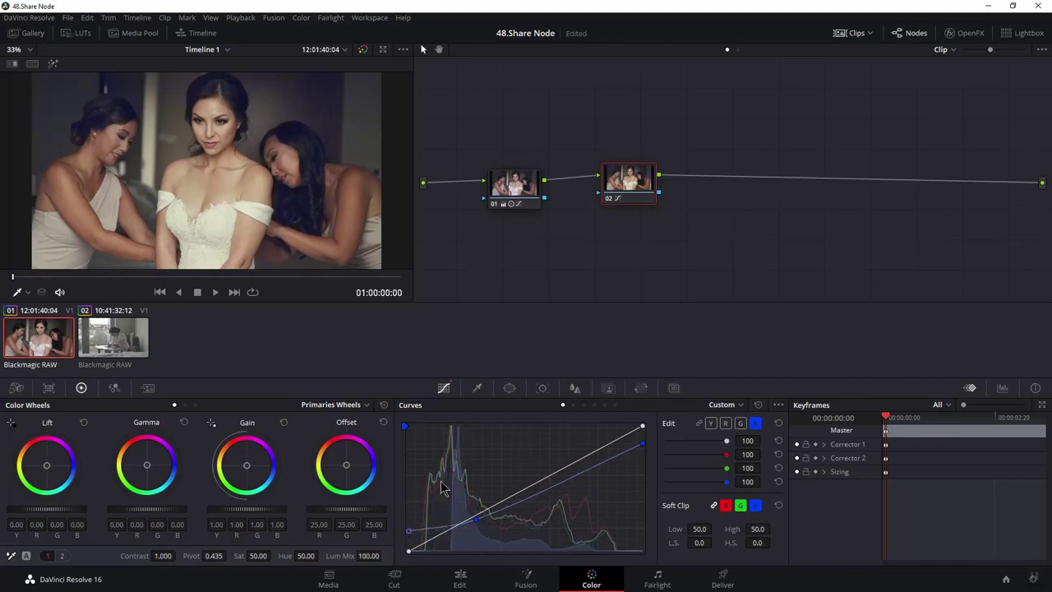
mouse_move(631, 185)
mouse_down()
mouse_move(625, 204)
mouse_move(625, 189)
mouse_up()
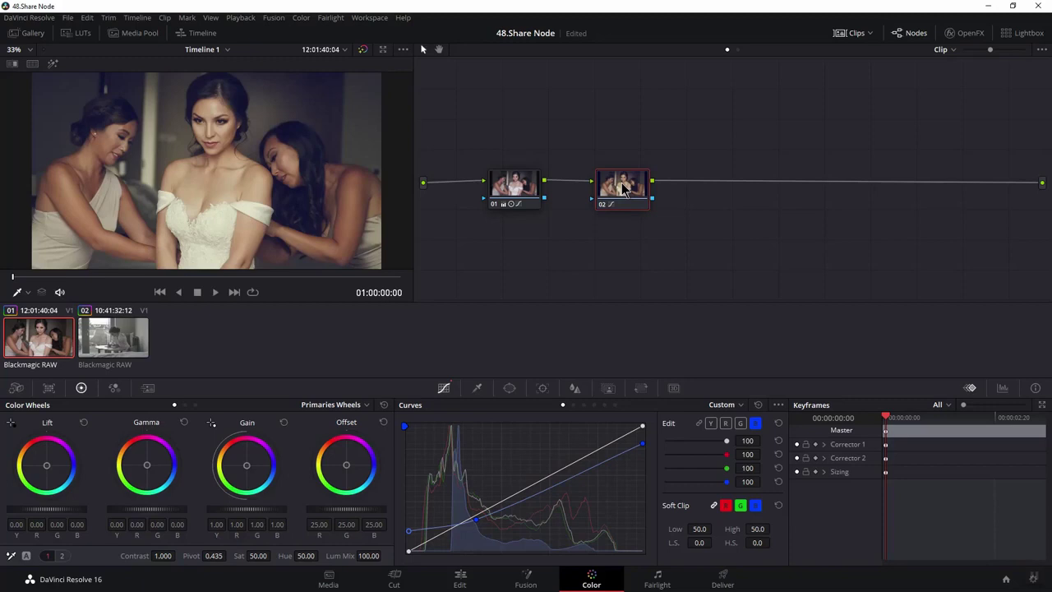
click(108, 347)
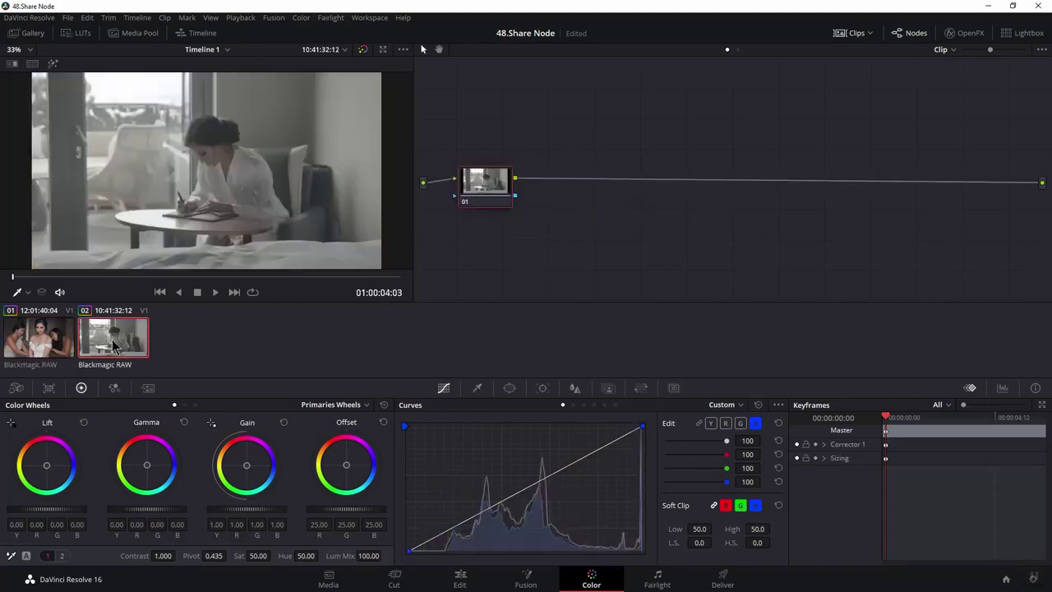
Compare the ungraded office clip against the wedding clip, settling node 02's position.
click(47, 349)
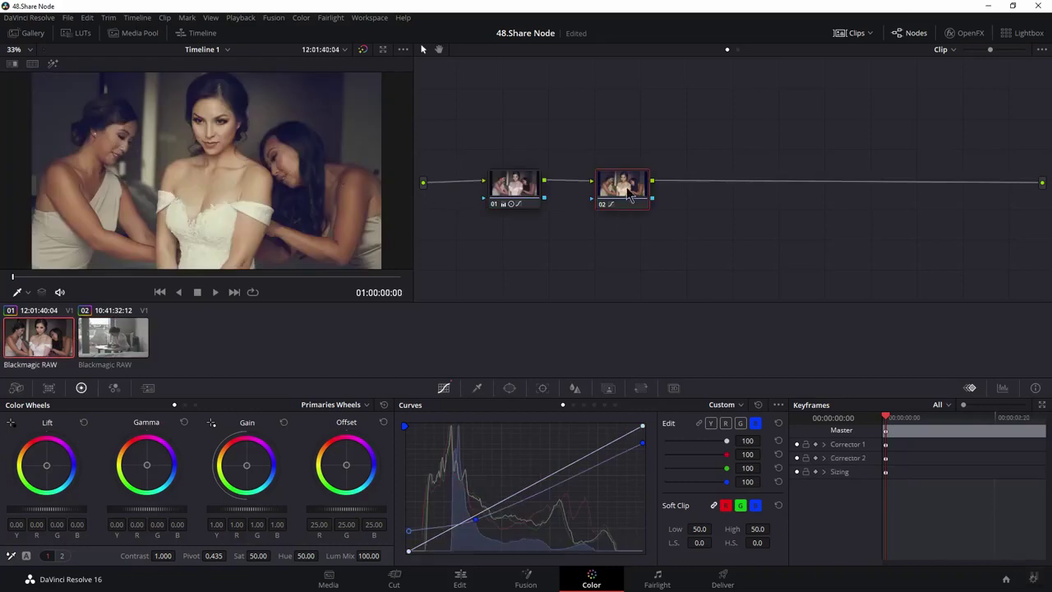
drag(630, 193, 630, 200)
click(123, 347)
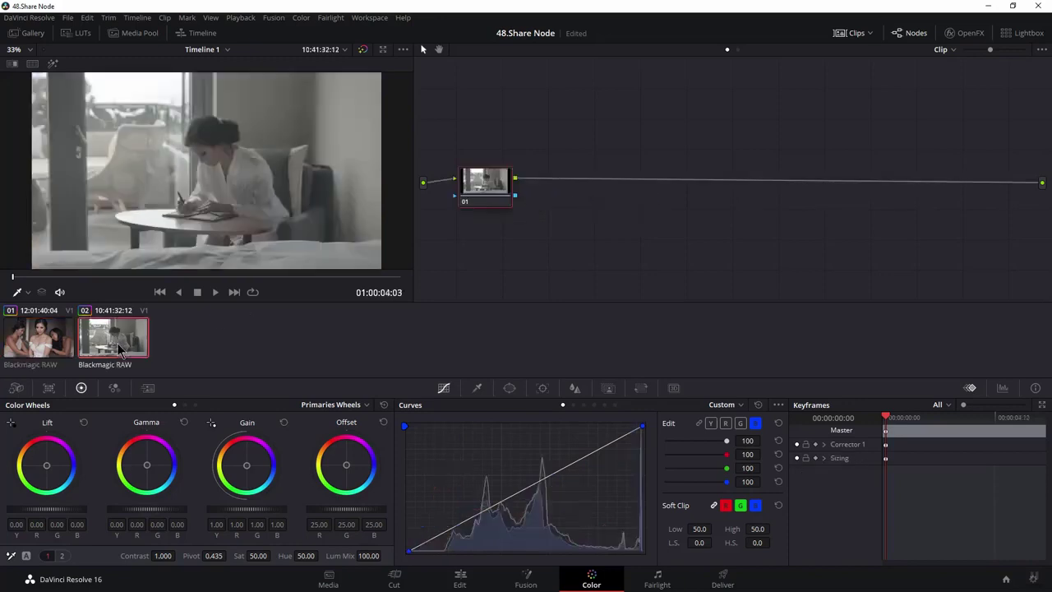
click(37, 353)
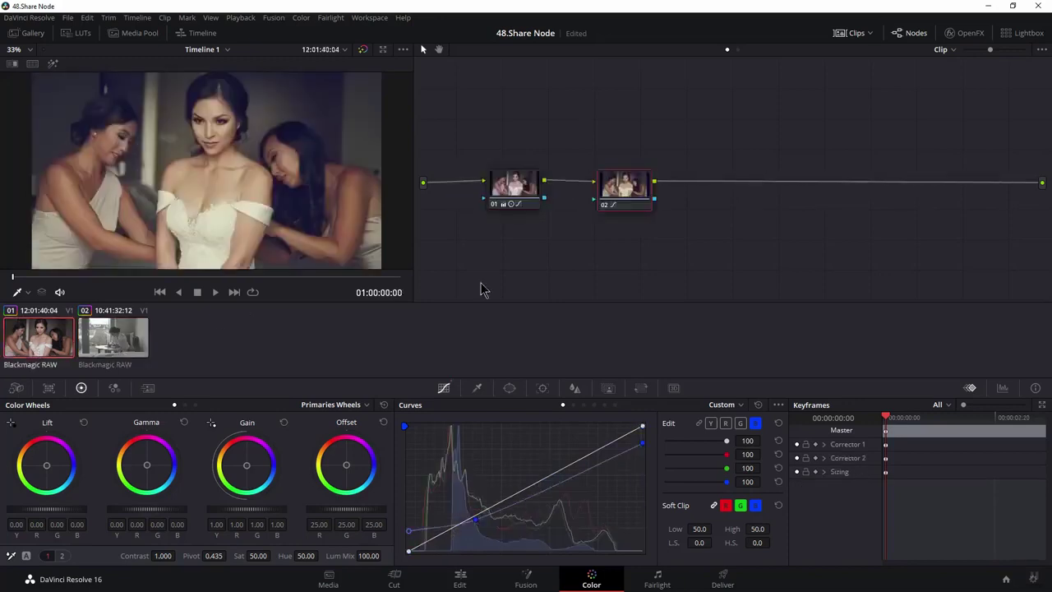
drag(634, 199, 623, 191)
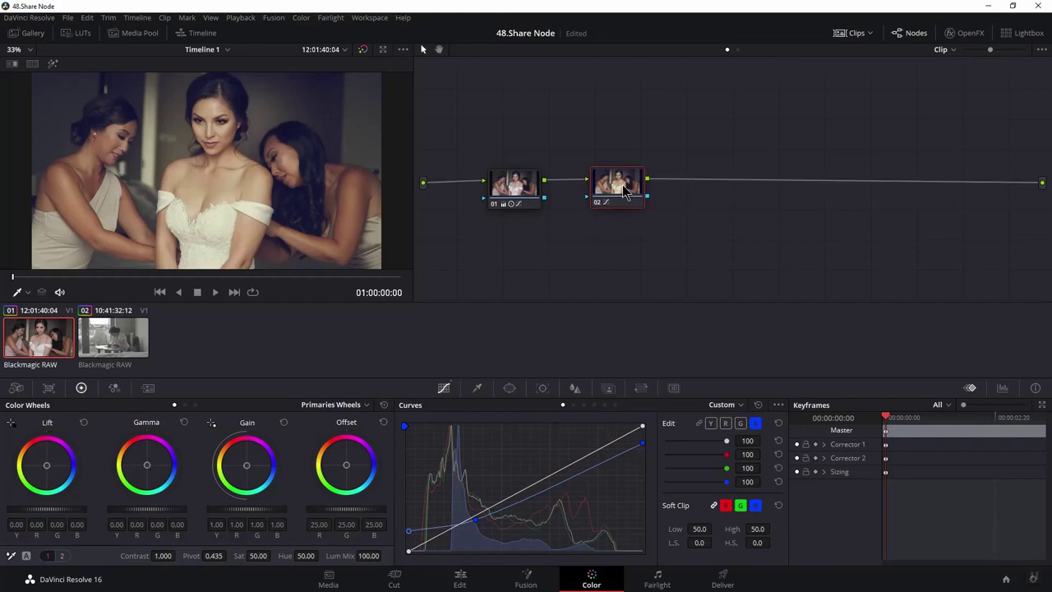
right_click(621, 188)
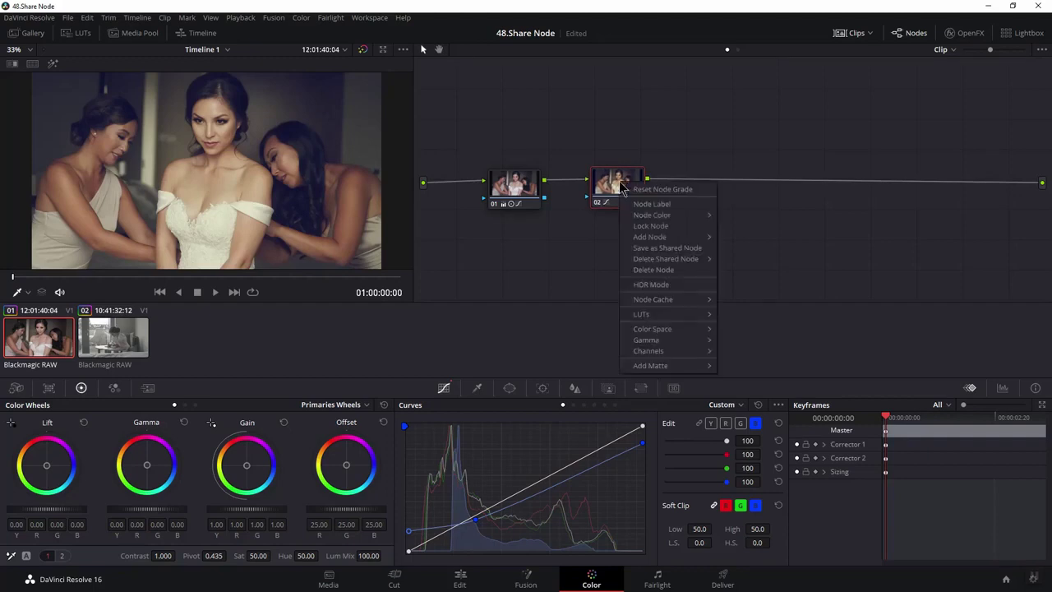
Label node 02 'Blue chanel'.
click(654, 204)
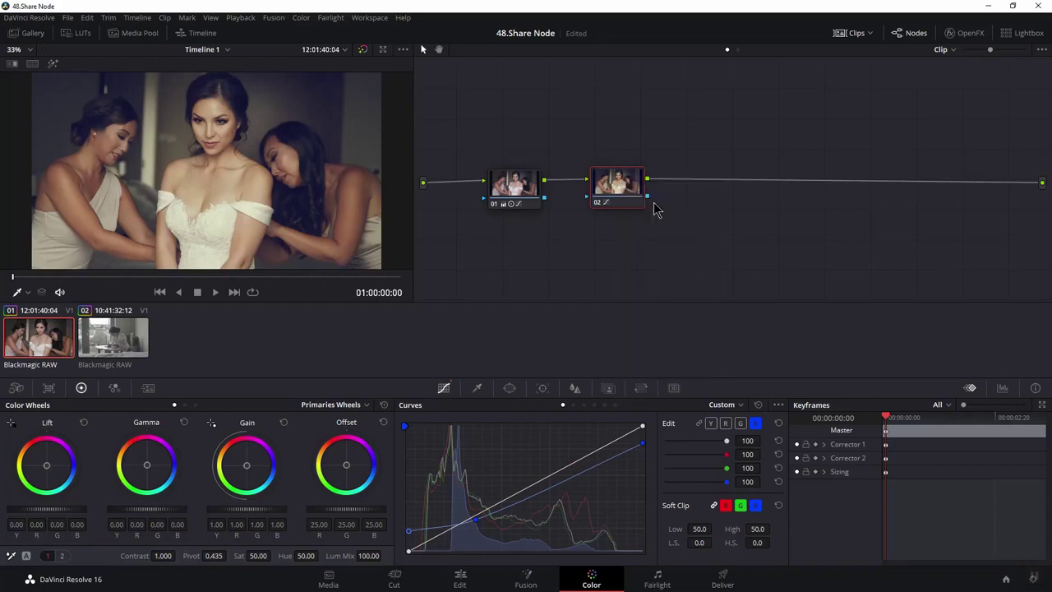
text(l)
text(ue c)
text(han)
text(el)
key(Return)
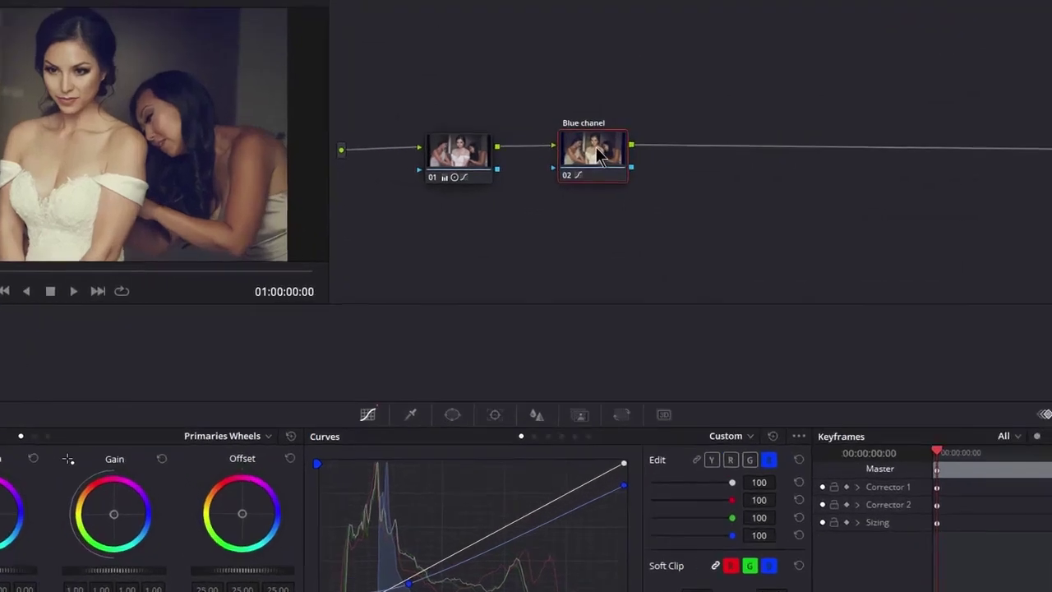
Save node 02 as a shared node.
right_click(600, 155)
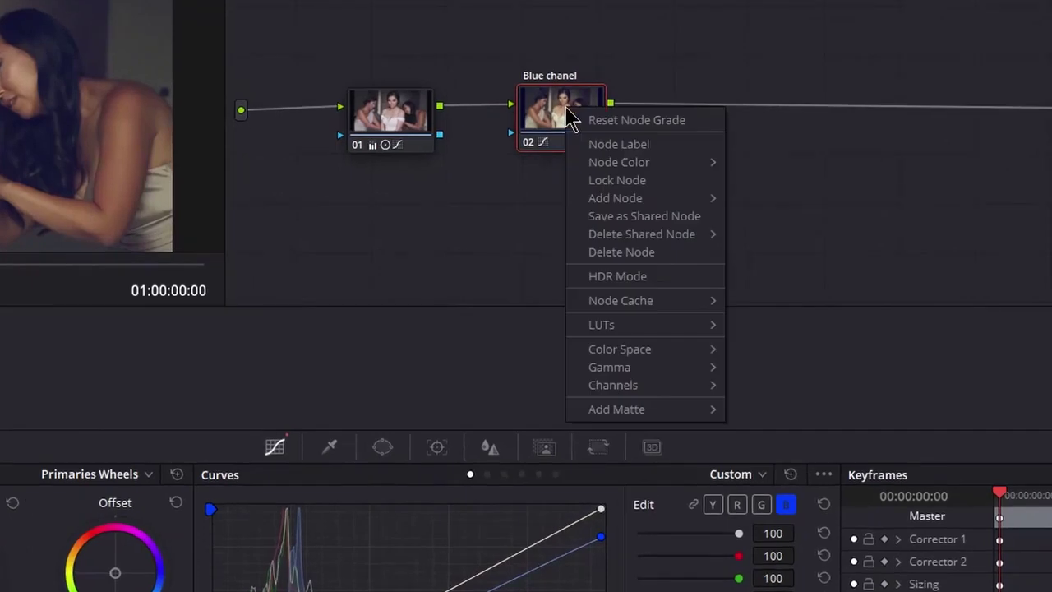
click(645, 217)
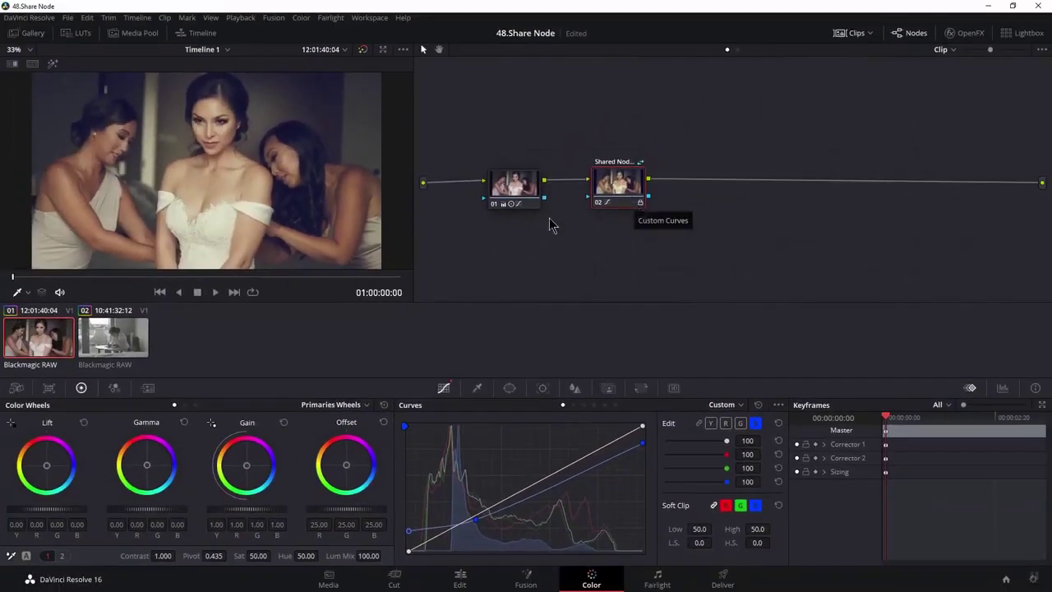
On the office clip, gang curves, raise contrast to 1.124, and add a two-point luma curve.
click(146, 352)
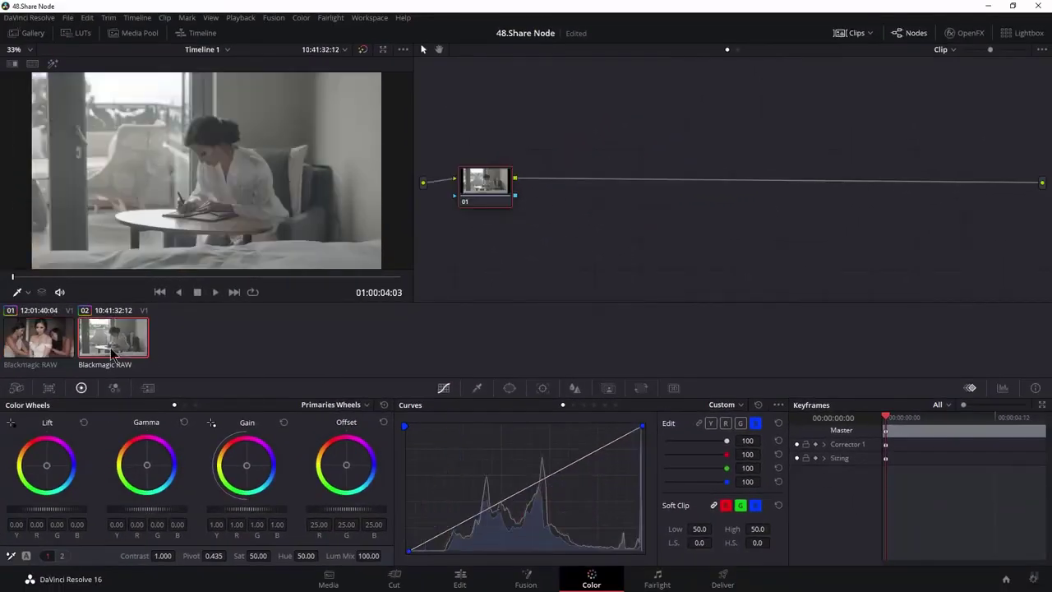
drag(493, 188, 498, 193)
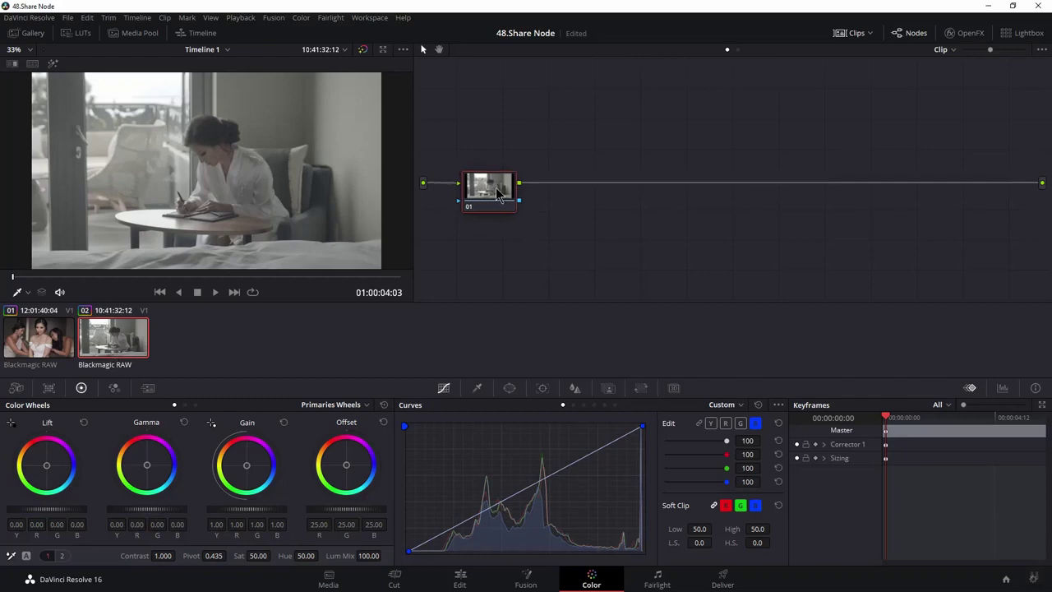
click(699, 422)
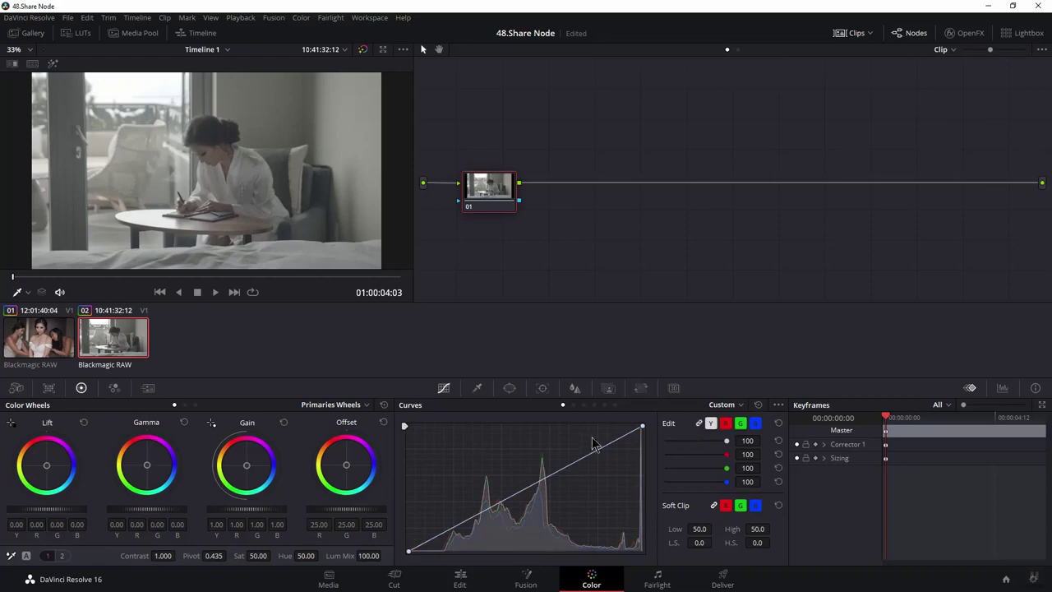
drag(162, 556, 173, 555)
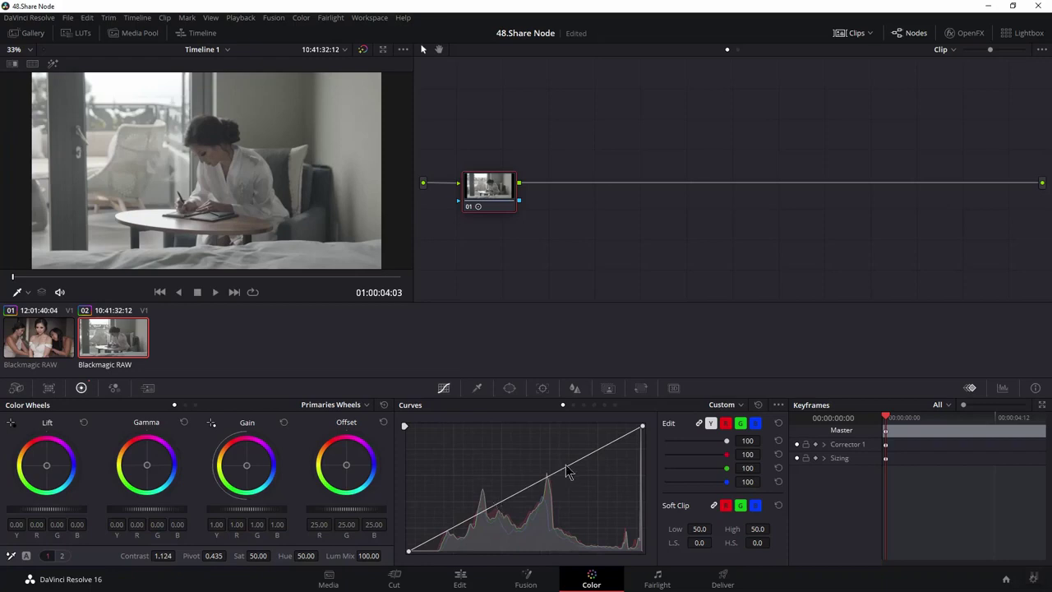
drag(566, 467, 564, 465)
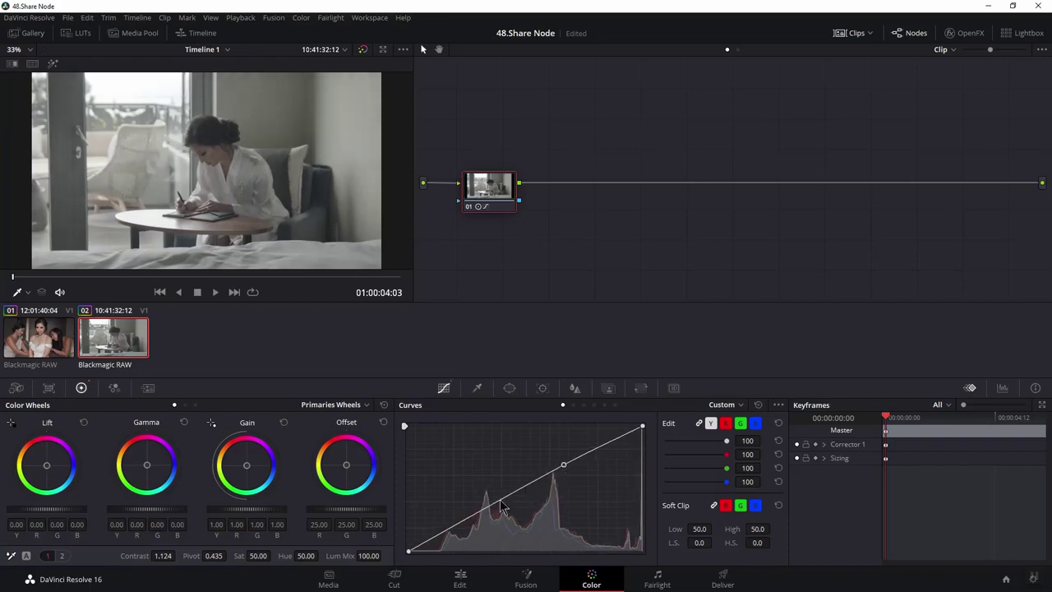
drag(499, 500, 500, 505)
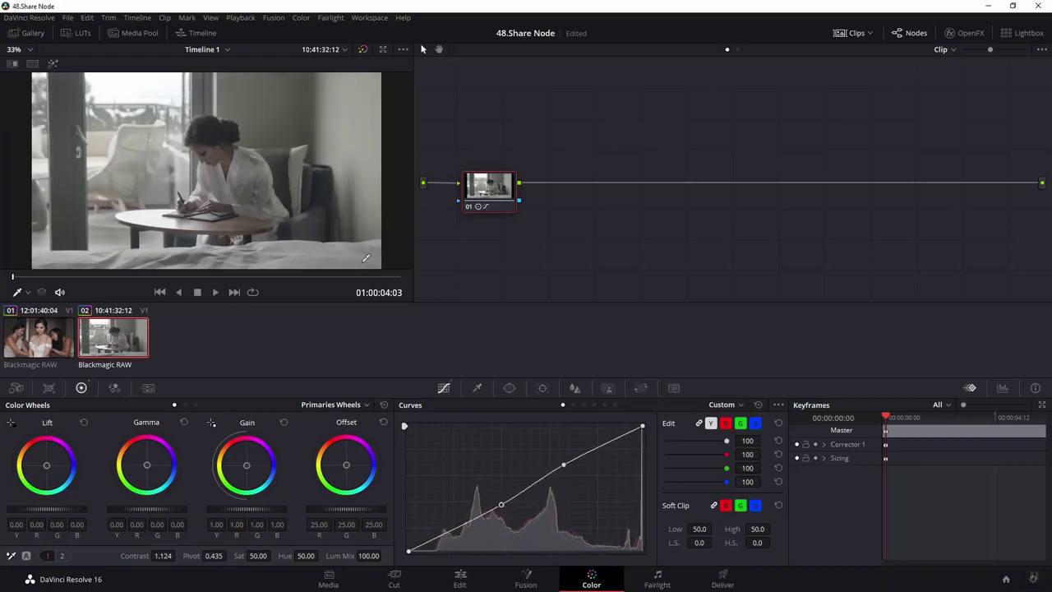
drag(501, 197, 504, 195)
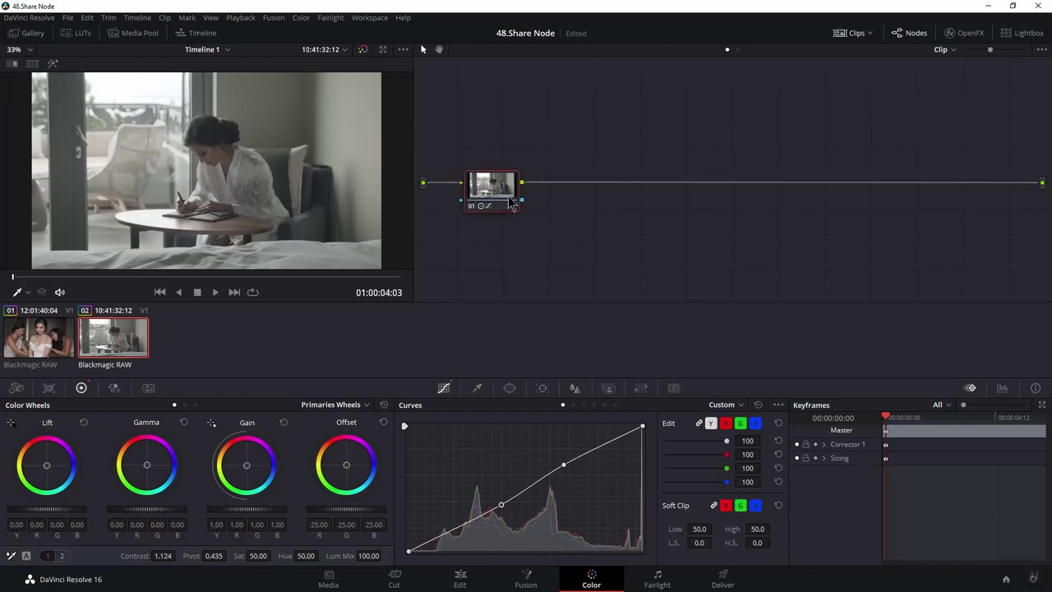
Append Shared Node 2 after node 01 on the office clip.
right_click(493, 191)
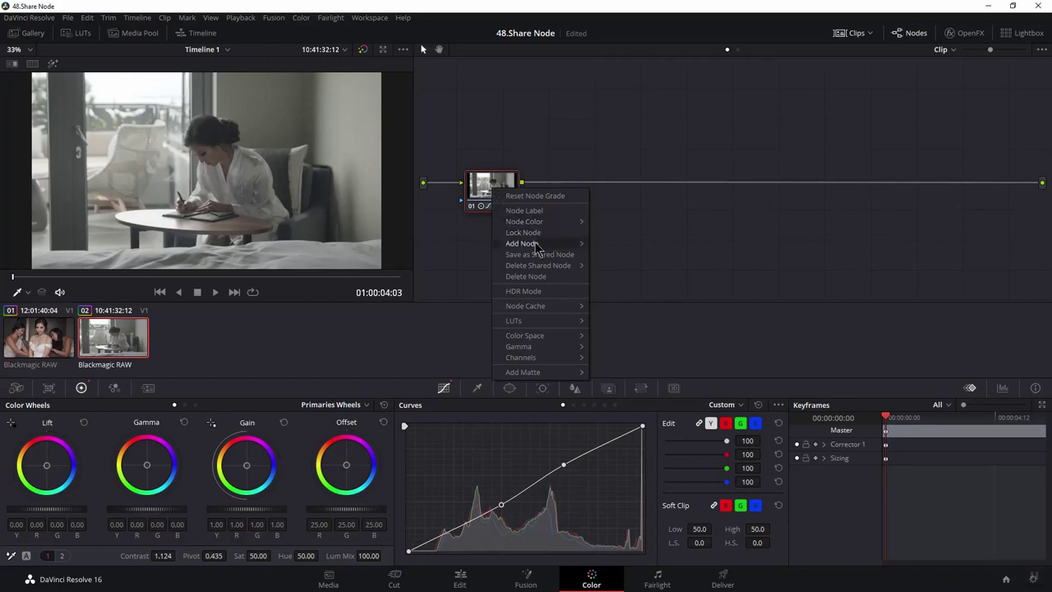
mouse_move(522, 243)
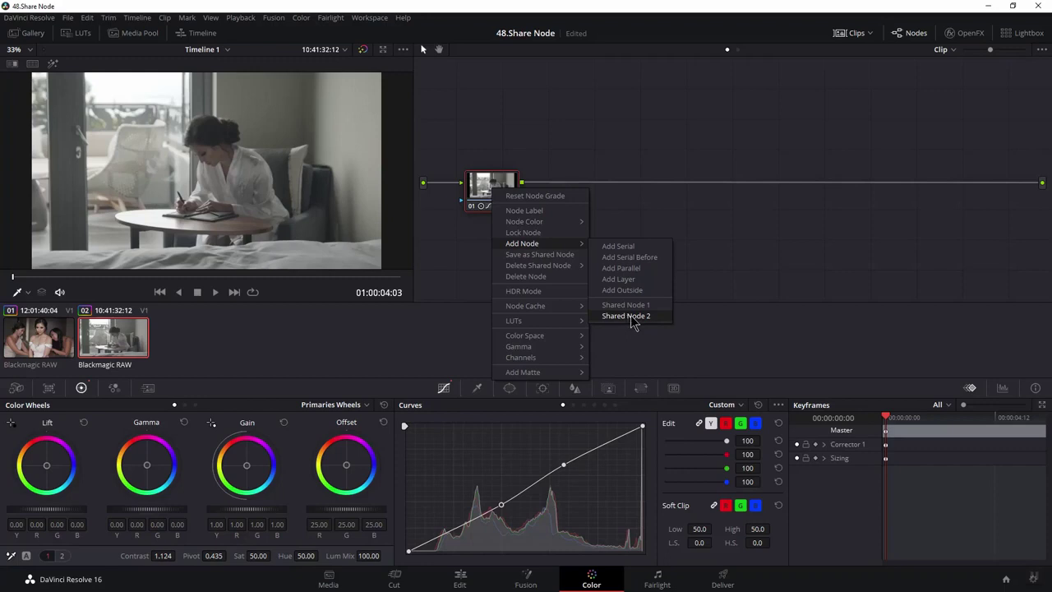
click(633, 316)
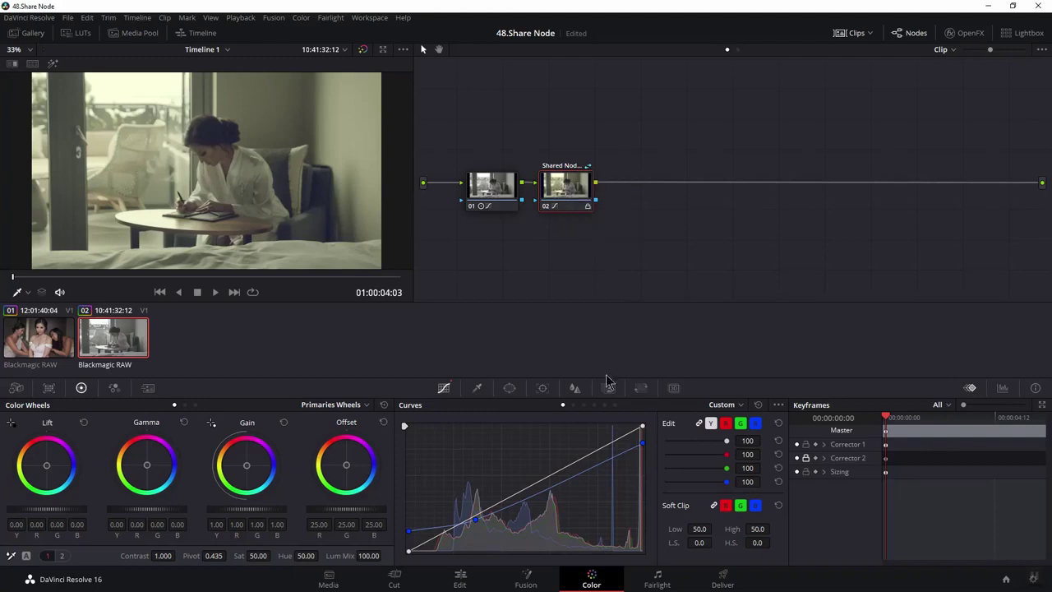
Glance at the wedding clip, return to the office clip, and reposition its shared node.
click(40, 344)
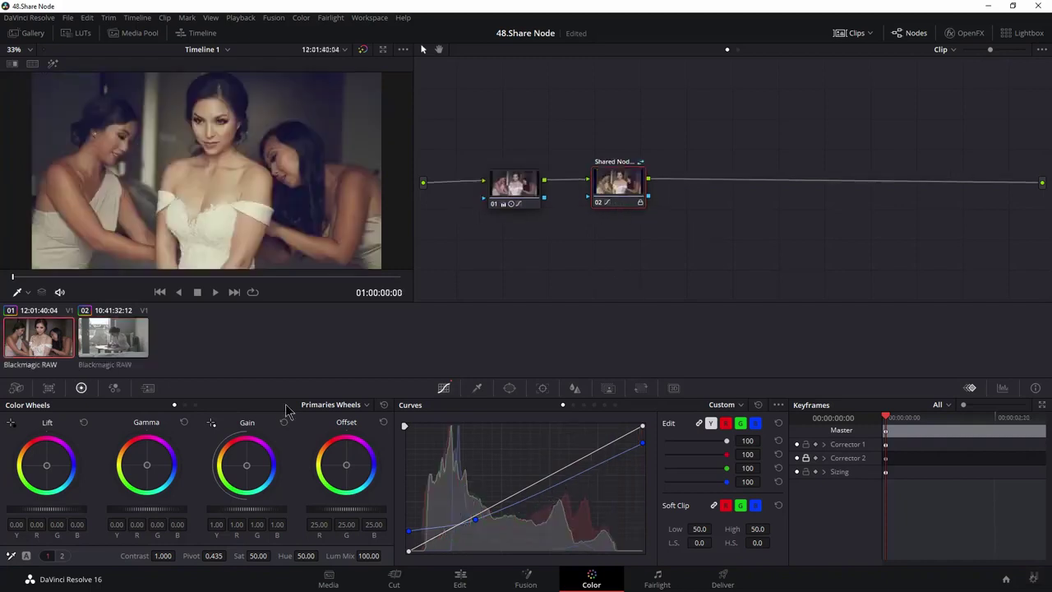
click(120, 338)
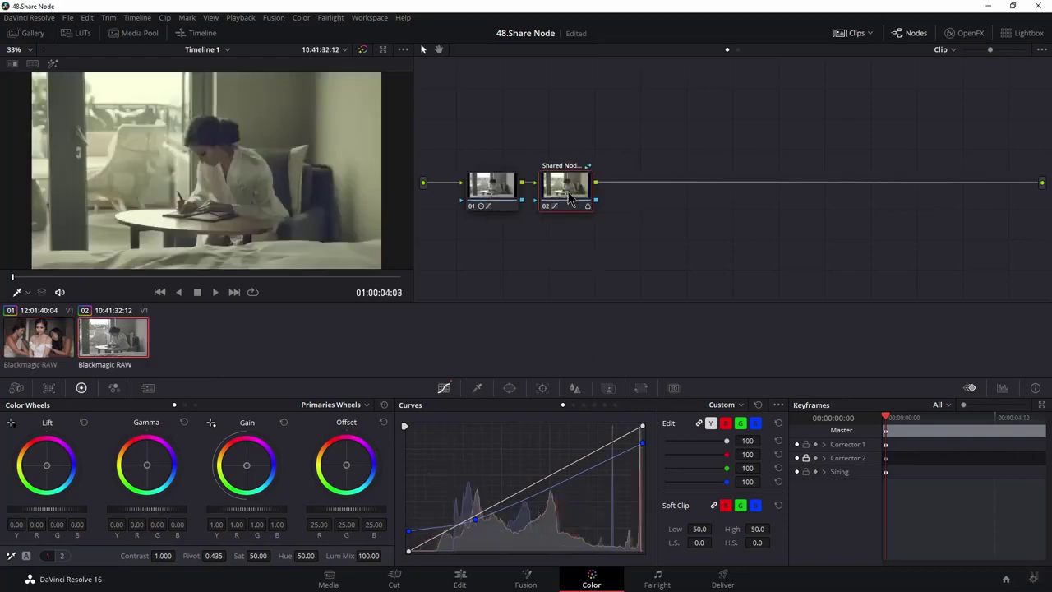
drag(569, 197, 629, 199)
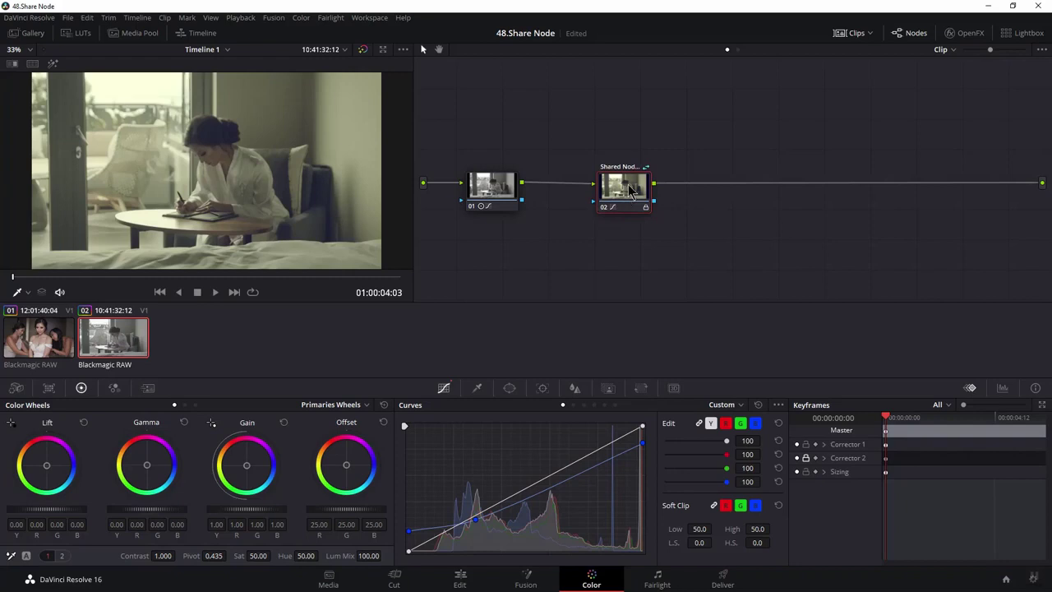
drag(628, 189, 600, 188)
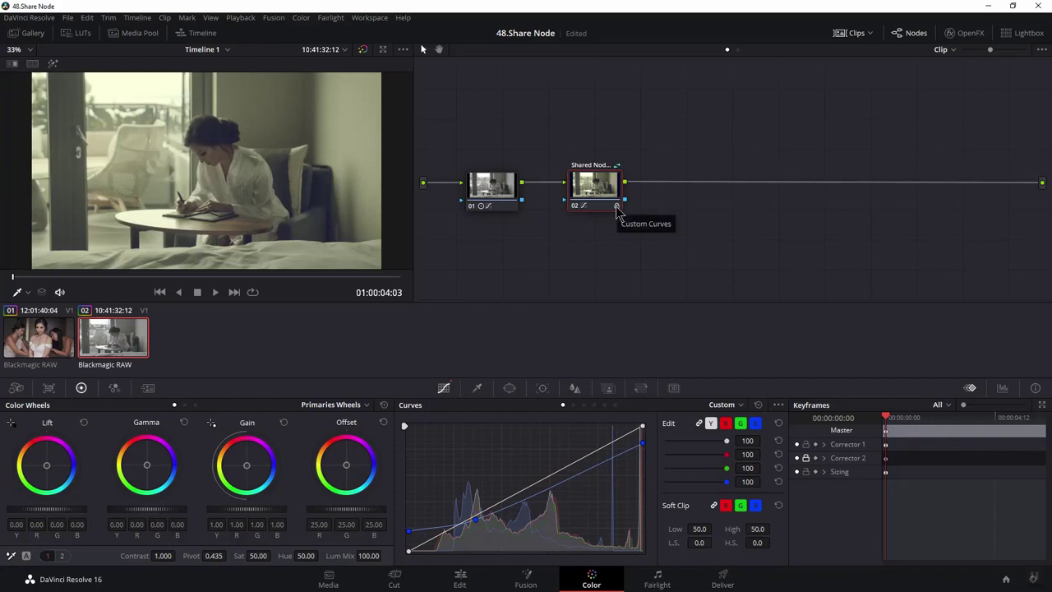
right_click(609, 197)
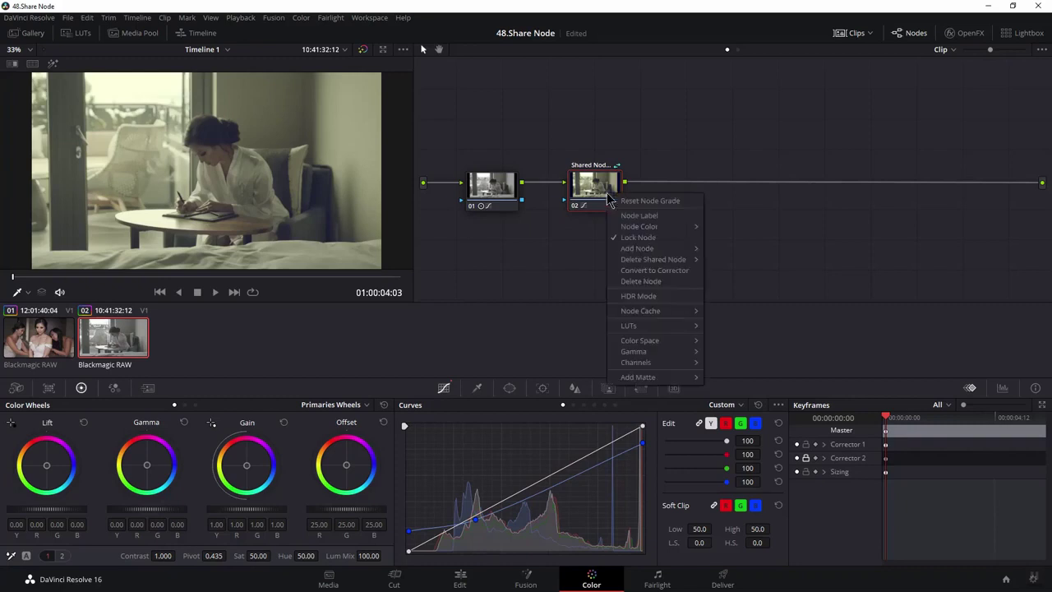
Unlock the shared node, revert its curve to a single lifted line, and view the wedding clip.
click(640, 240)
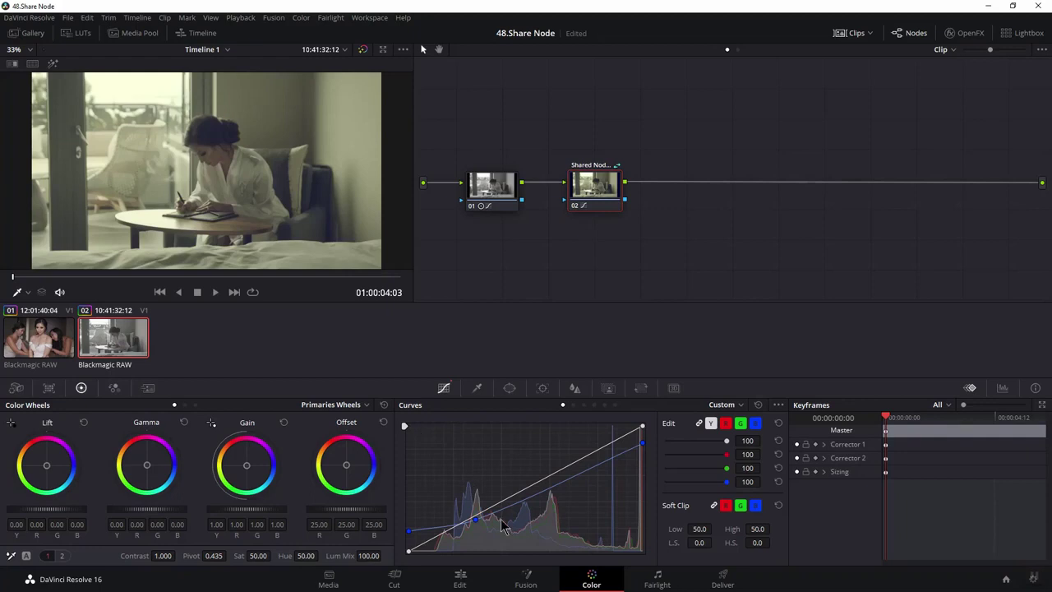
key(ctrl+z)
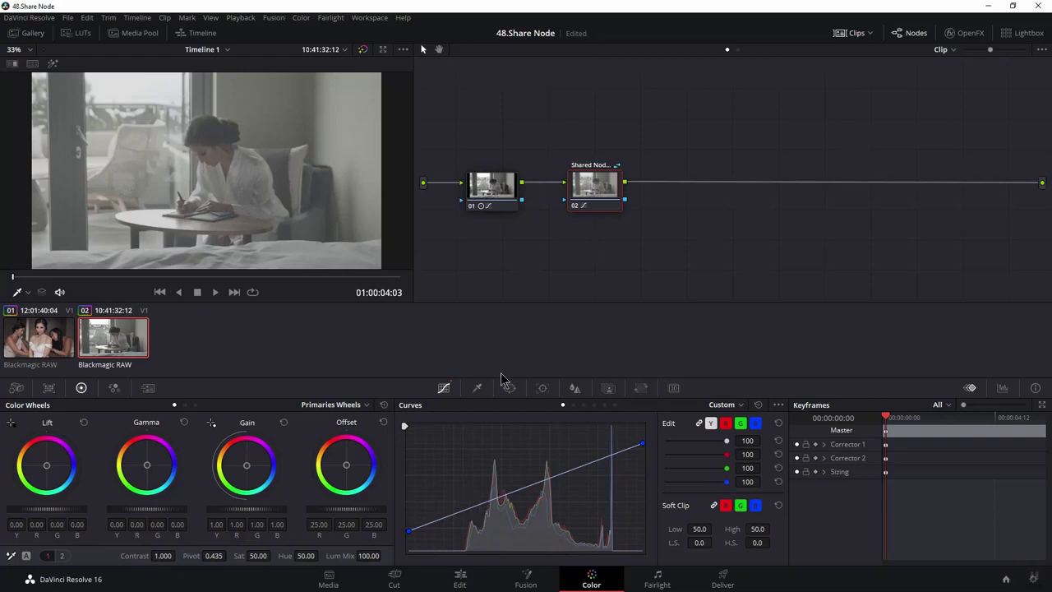
click(37, 345)
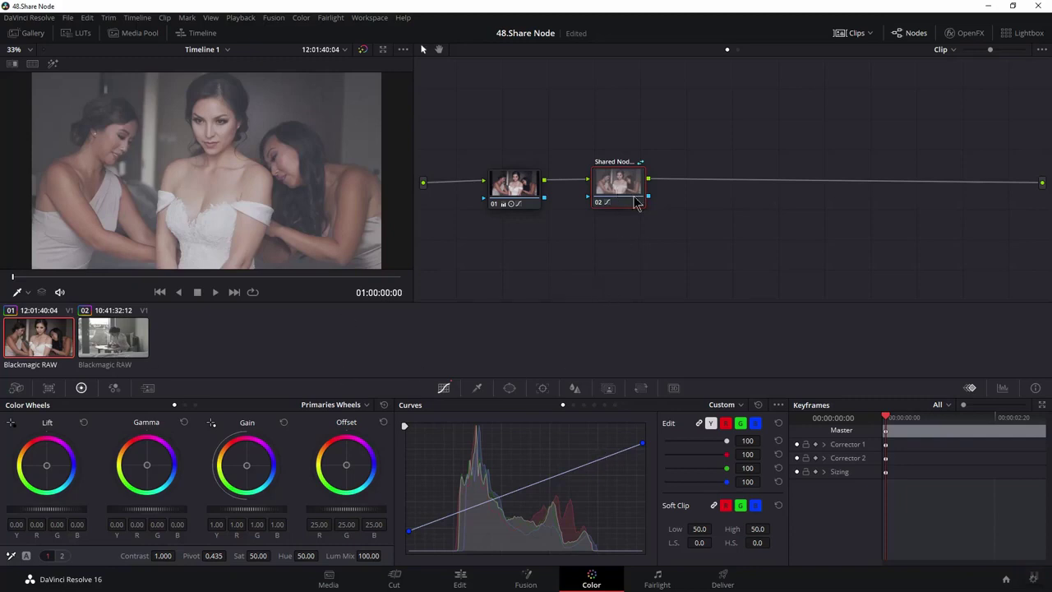
Shift the wedding clip's nodes to check node 01 and shared node 02's grade.
drag(628, 189, 665, 192)
drag(511, 186, 513, 189)
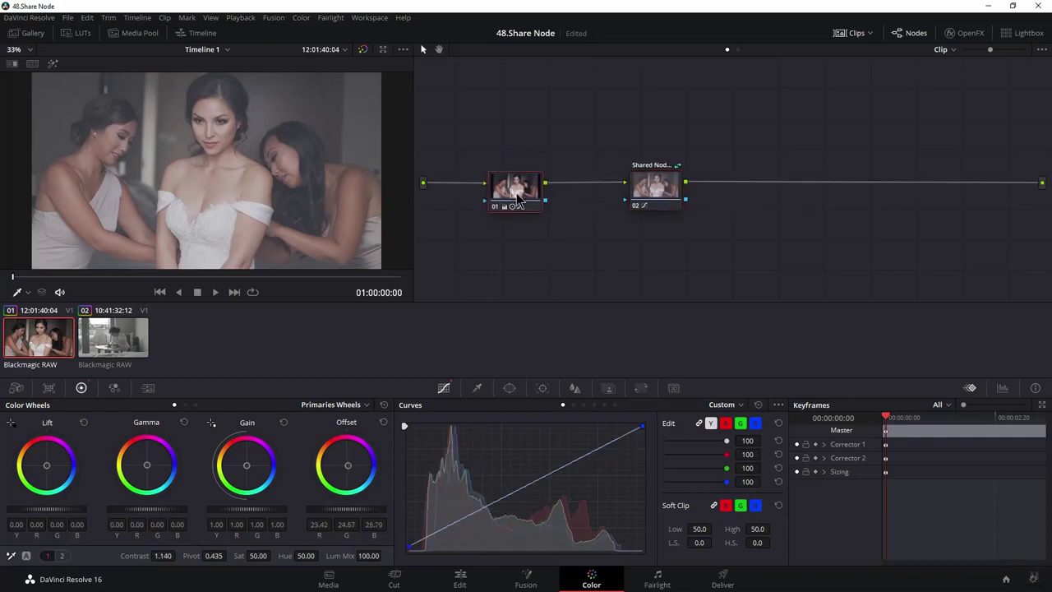
drag(663, 192, 660, 192)
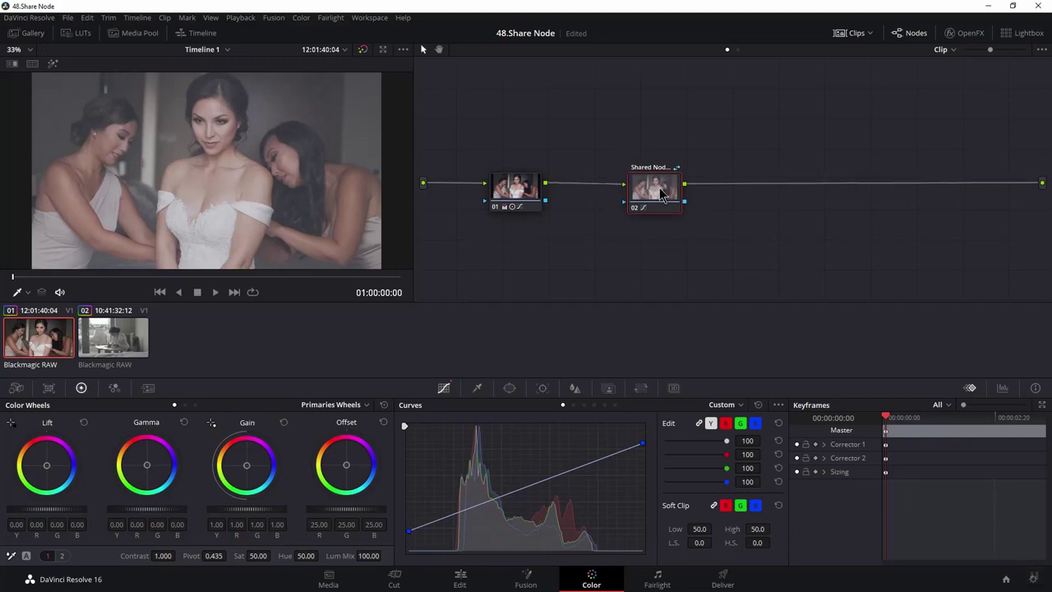
Leave shared node 02's context menu unchanged and move the node closer to node 01.
right_click(671, 189)
mouse_move(693, 241)
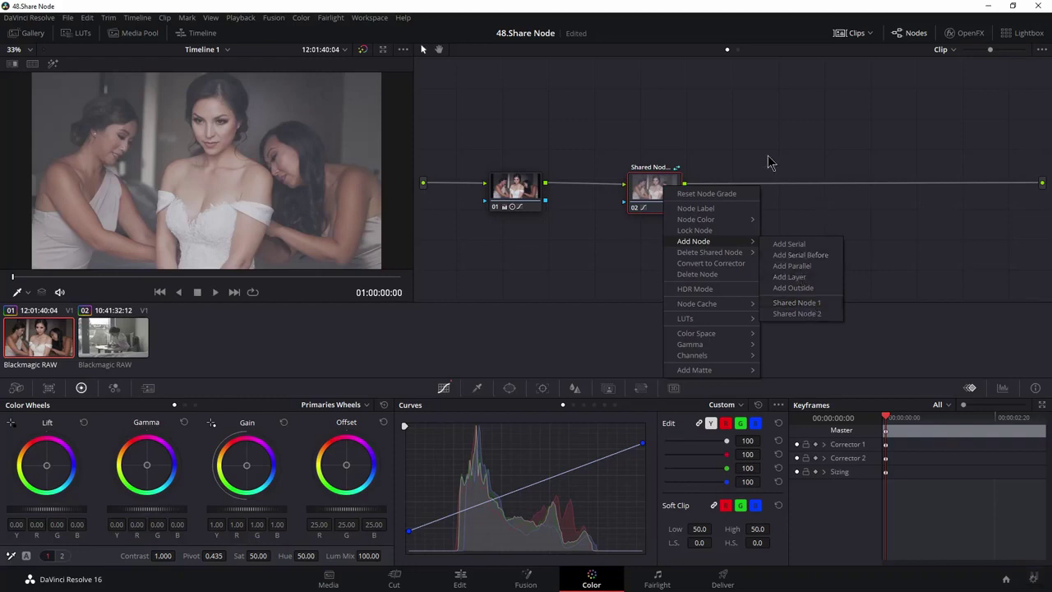
click(650, 193)
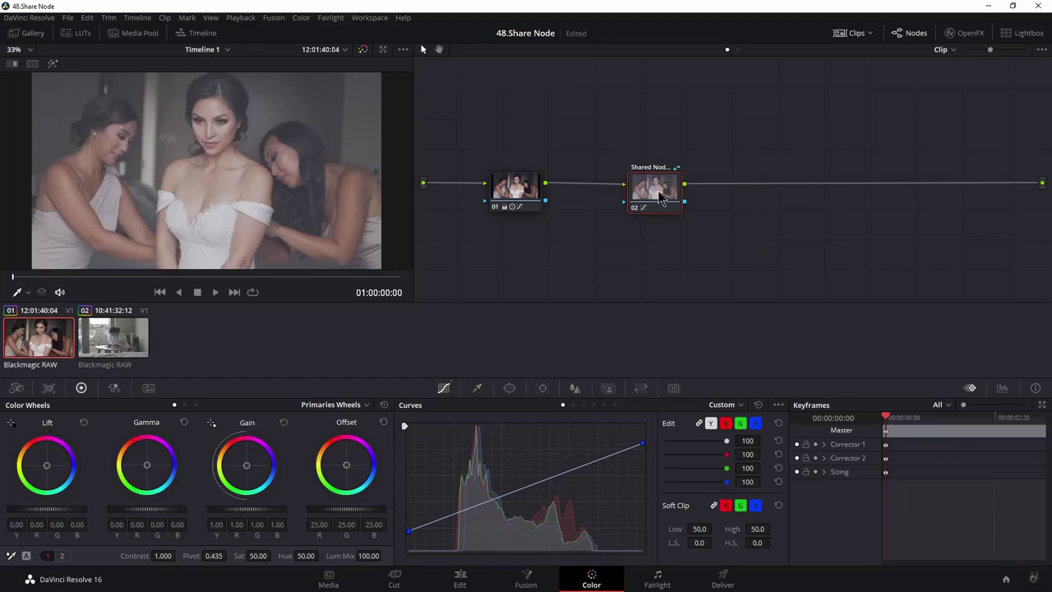
drag(663, 197, 620, 193)
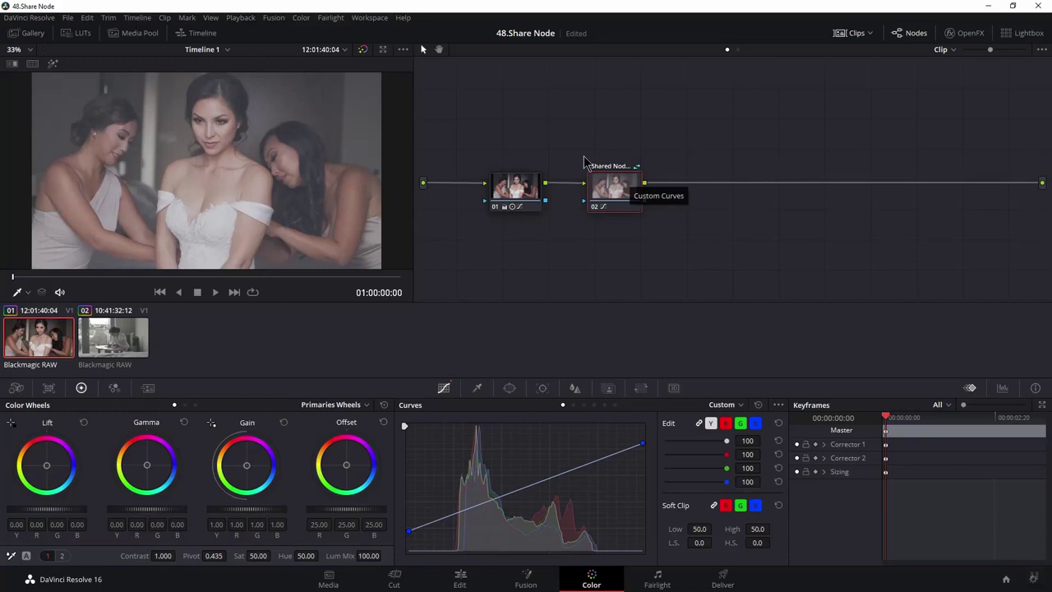
Compare both clips in Lightbox, make the office clip current, then return to the color page.
click(1028, 34)
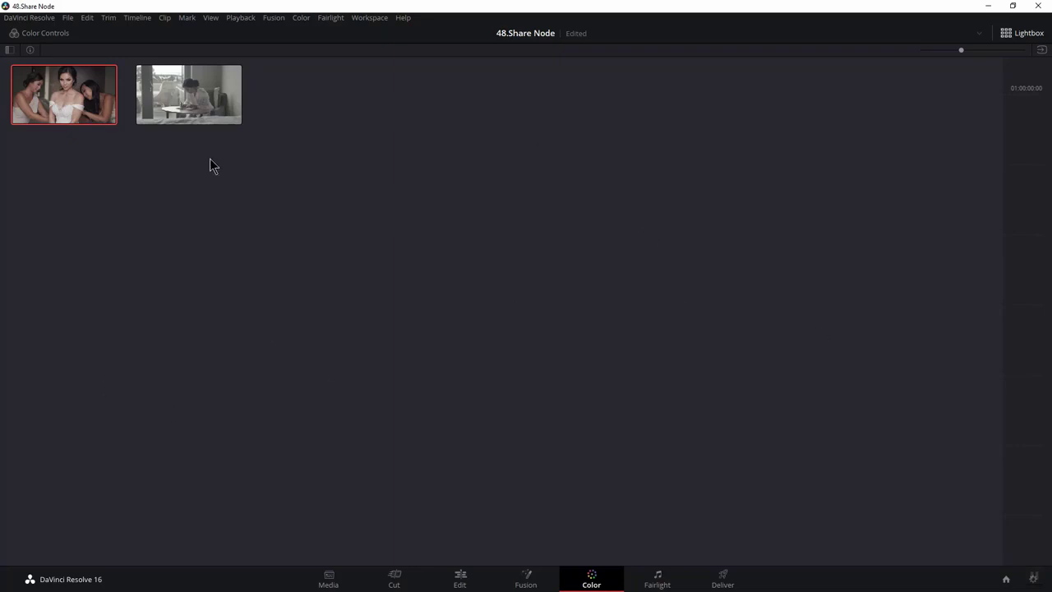
click(191, 108)
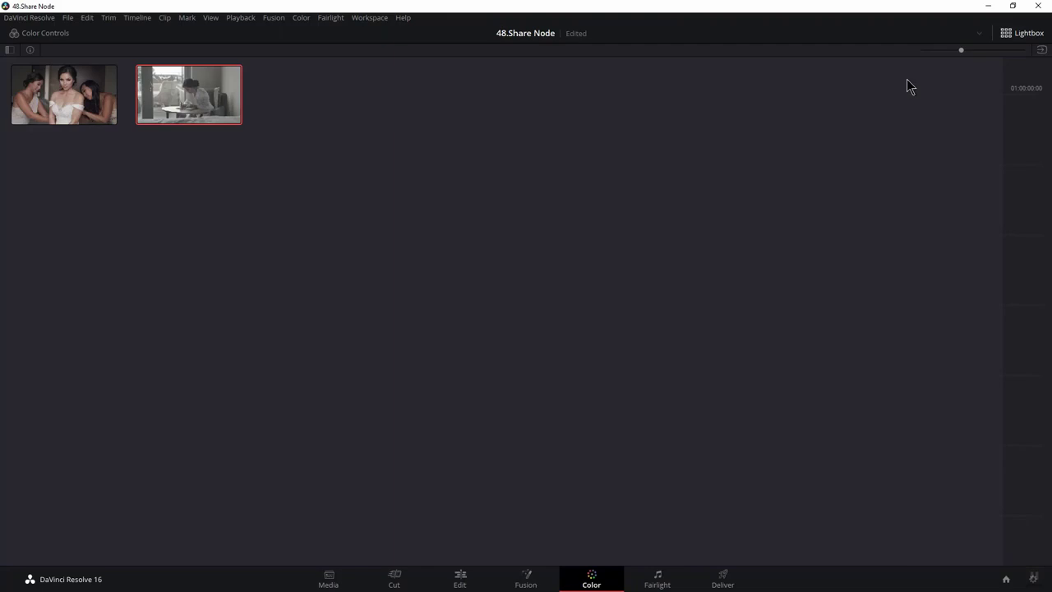
click(1019, 33)
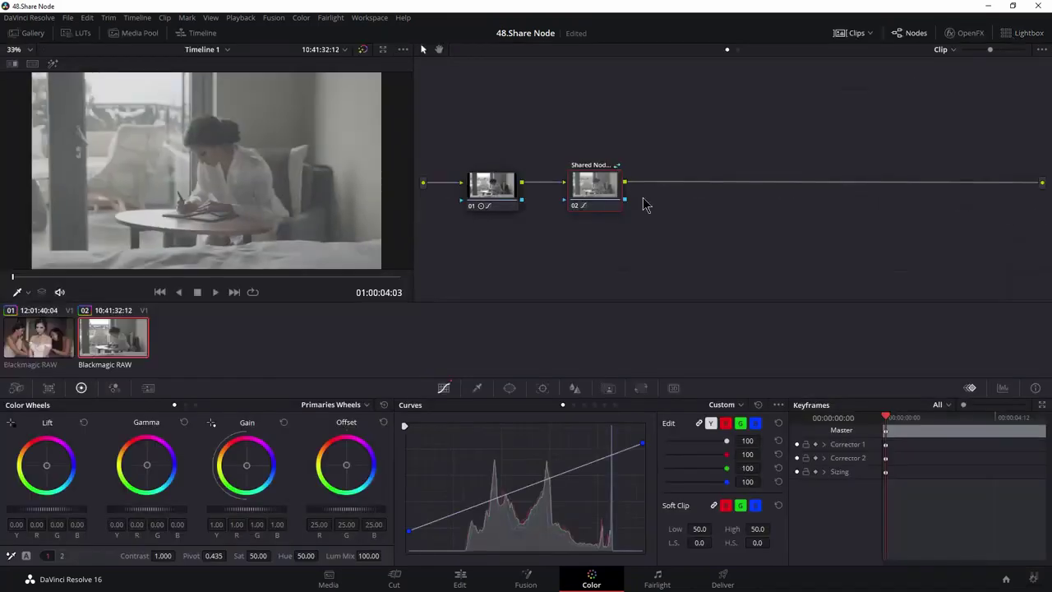
Place the office clip's shared node 02 slightly further right of node 01.
drag(601, 194, 630, 192)
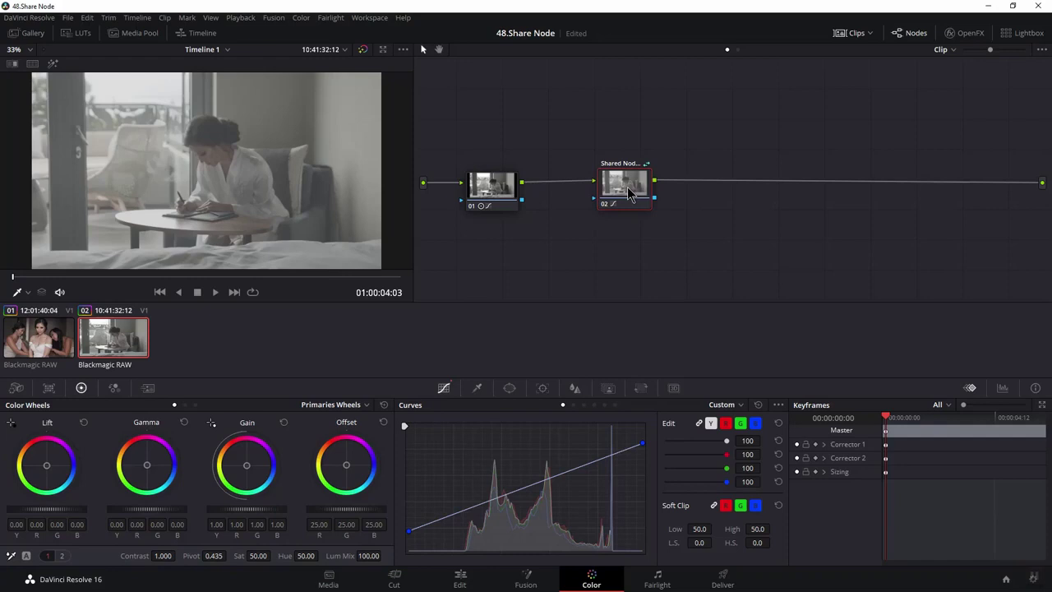
drag(630, 192, 595, 195)
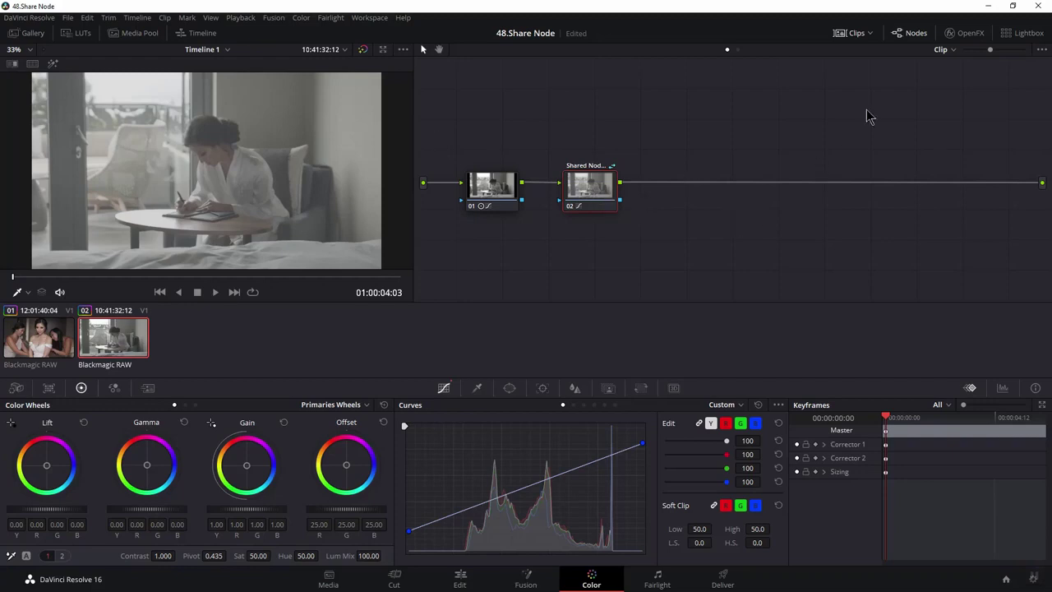
click(872, 40)
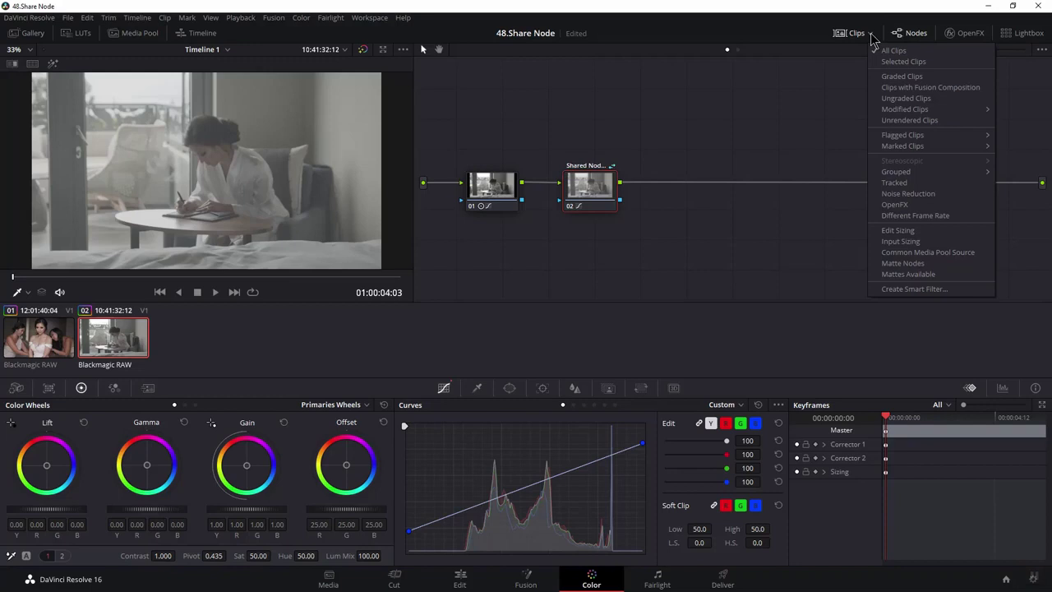
click(820, 85)
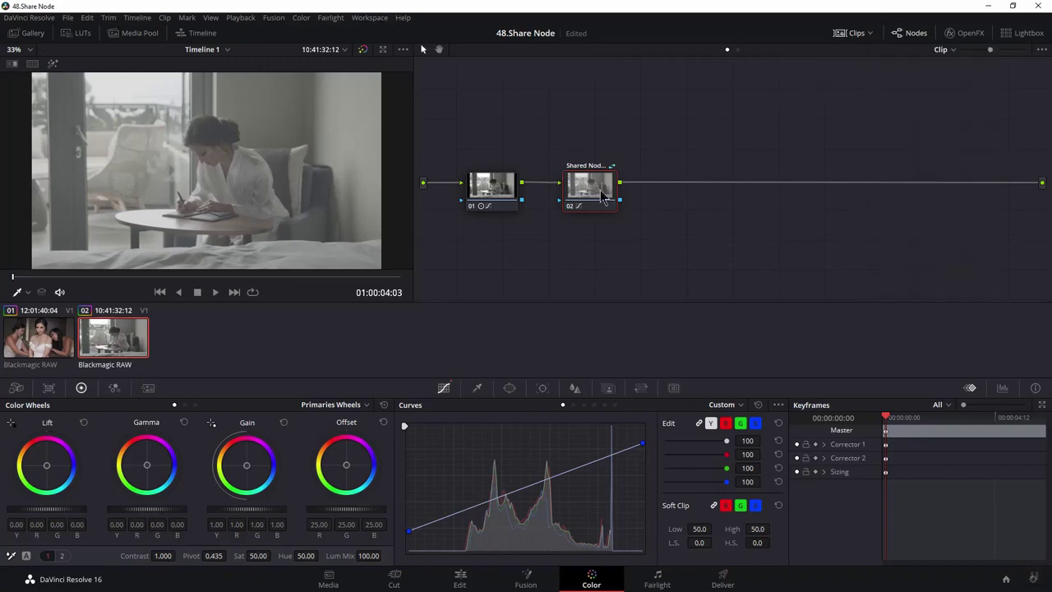
mouse_move(593, 194)
mouse_down()
mouse_move(640, 204)
mouse_move(609, 193)
mouse_up()
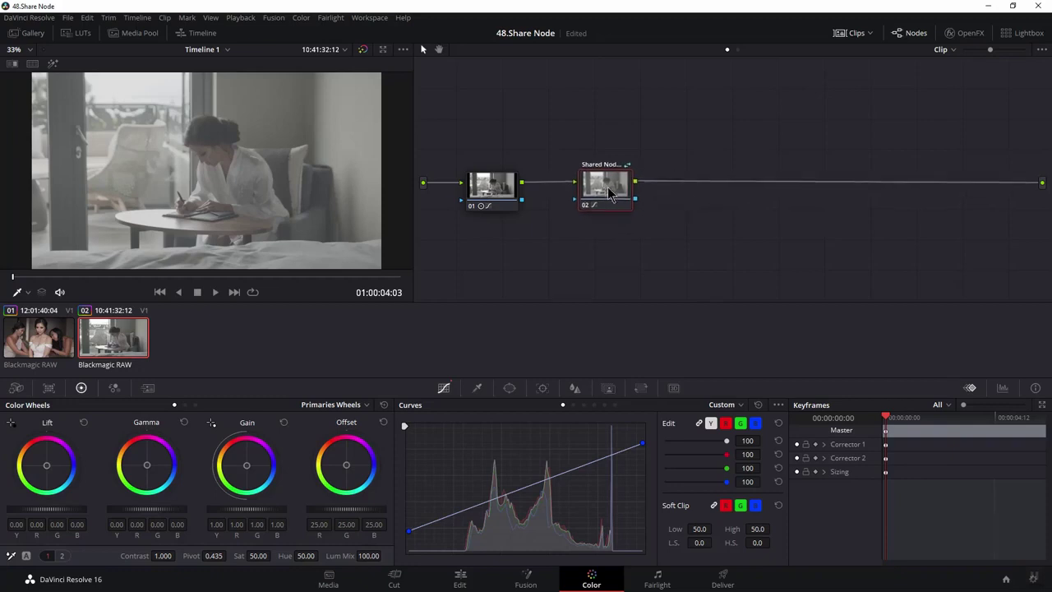